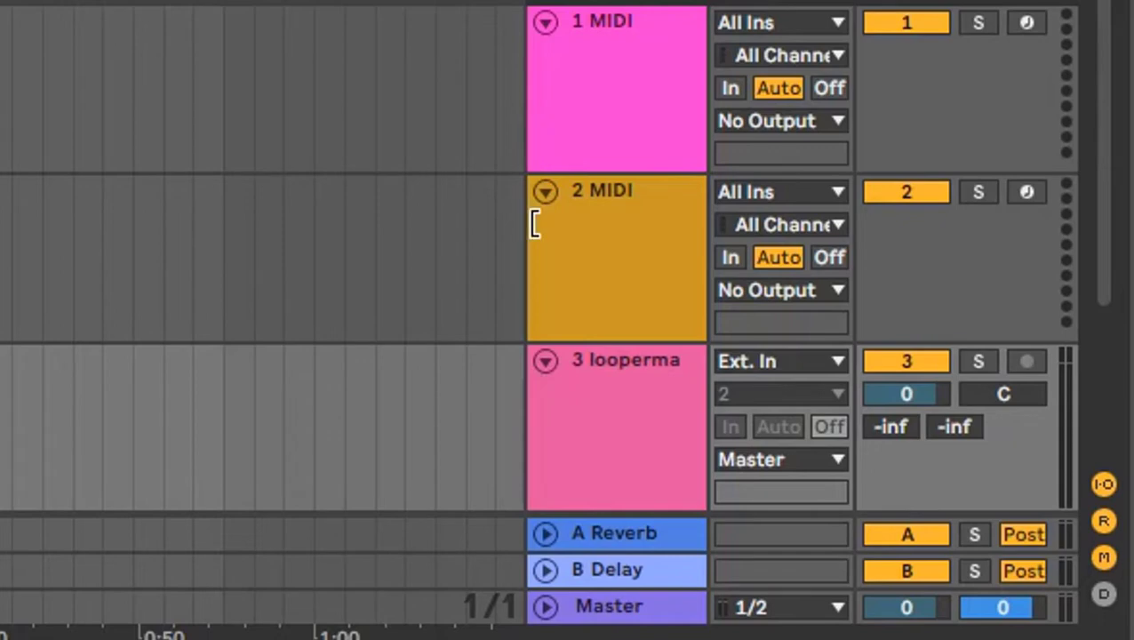
- Delete the unused tracks, including 1 MIDI and 2 MIDI, keeping only the looperman audio track
{"action": "left_click", "coordinate": [634, 226]}
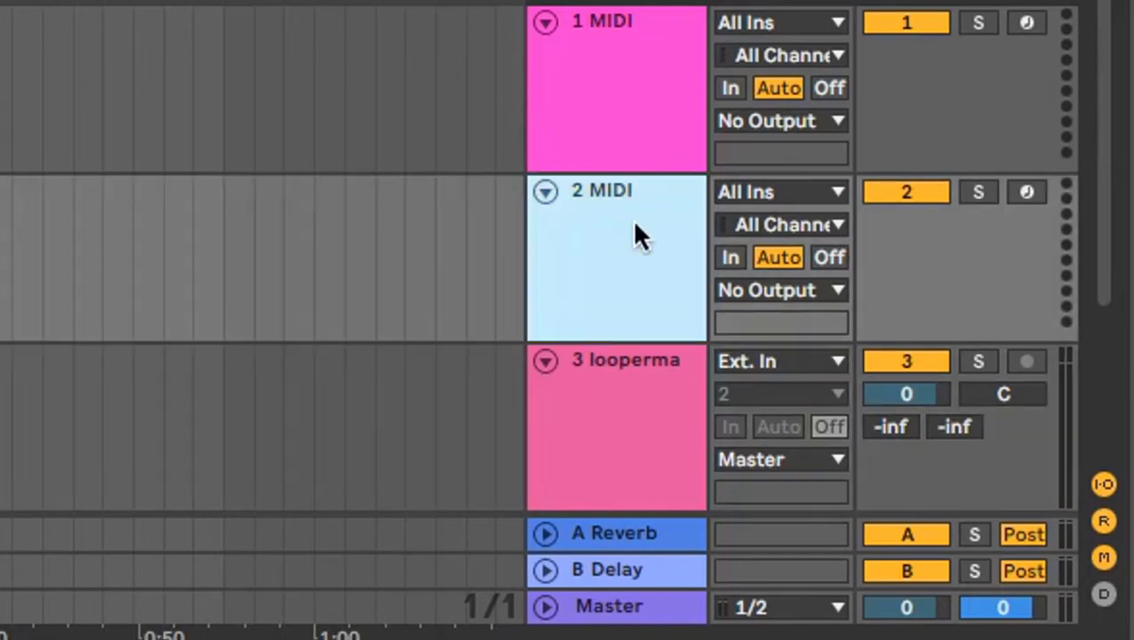
{"action": "key", "text": "Delete"}
{"action": "left_click", "coordinate": [607, 40]}
{"action": "key", "text": "Delete"}
{"action": "left_click", "coordinate": [618, 274]}
{"action": "key", "text": "Delete"}
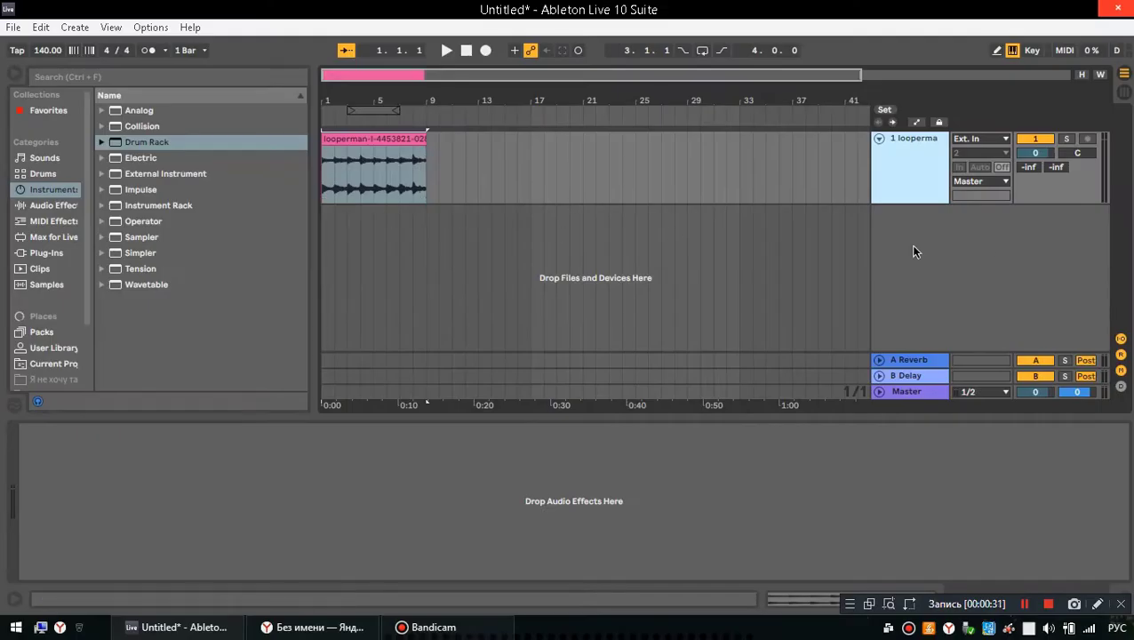
- Duplicate the looperman loop clip back to back along its track until it reaches bar 97
{"action": "left_click", "coordinate": [391, 140]}
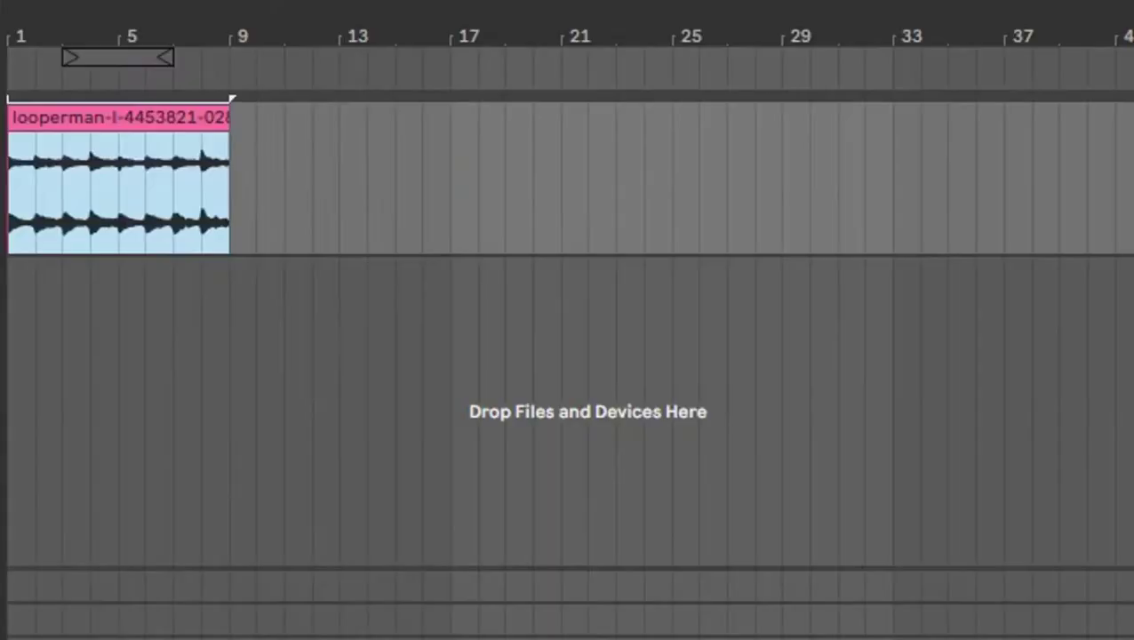
{"action": "key", "text": "ctrl+d"}
{"action": "key", "text": "ctrl+d"}
{"action": "key", "text": "ctrl+d"}
{"action": "key", "text": "ctrl+d"}
{"action": "key", "text": "ctrl+d"}
{"action": "key", "text": "ctrl+d"}
{"action": "key", "text": "ctrl+d"}
{"action": "key", "text": "ctrl+d"}
{"action": "key", "text": "ctrl+d"}
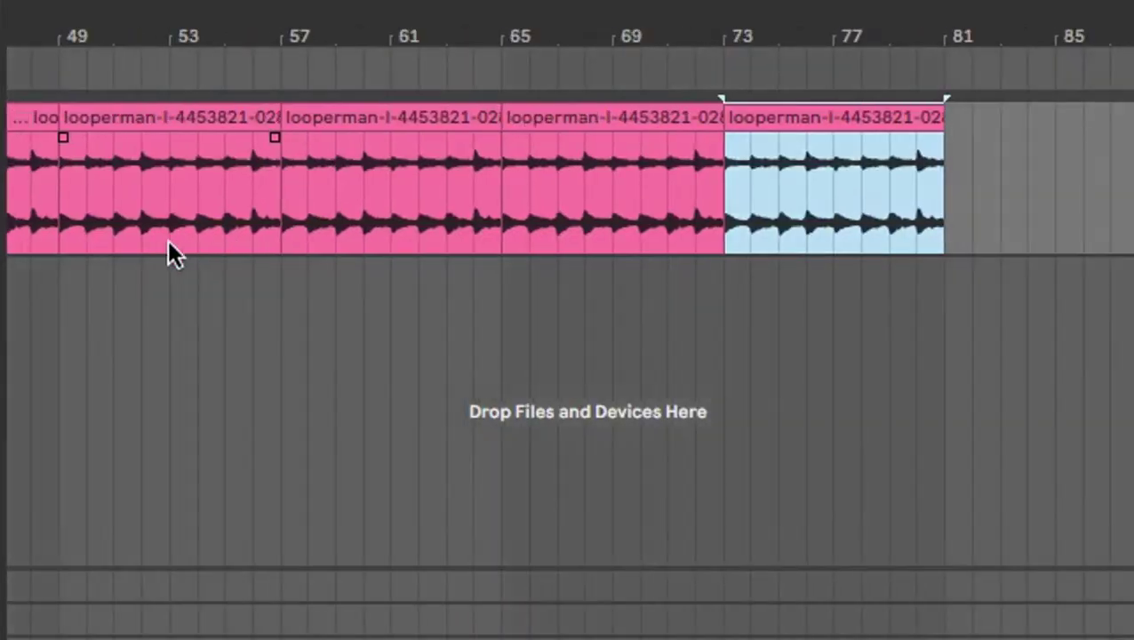
{"action": "key", "text": "ctrl+d"}
{"action": "key", "text": "ctrl+d"}
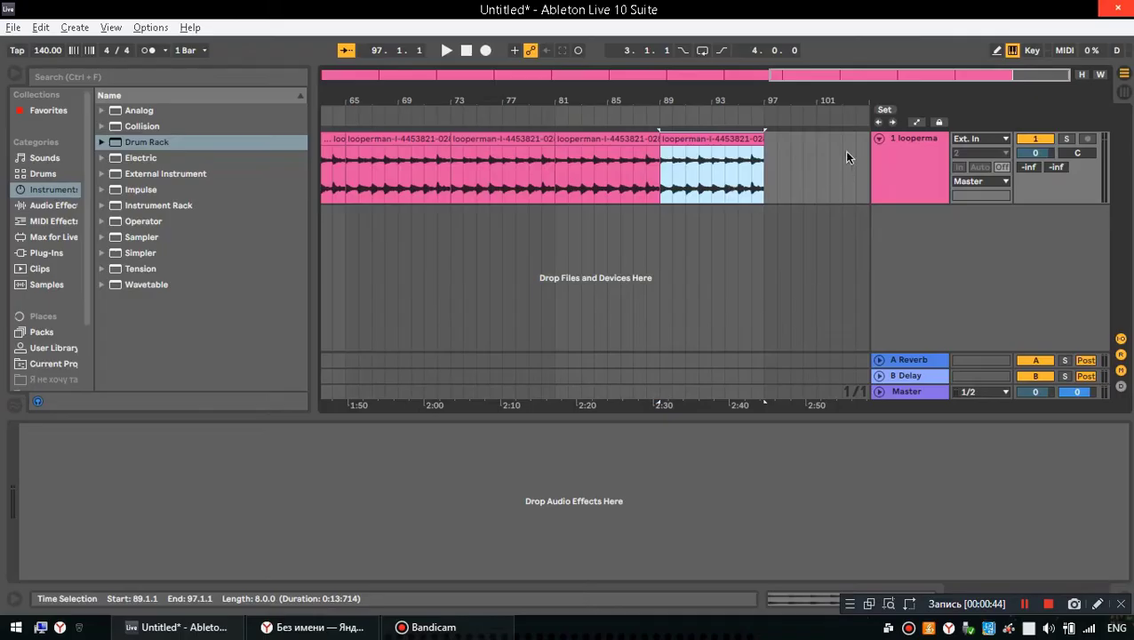
{"action": "left_click", "coordinate": [1111, 142]}
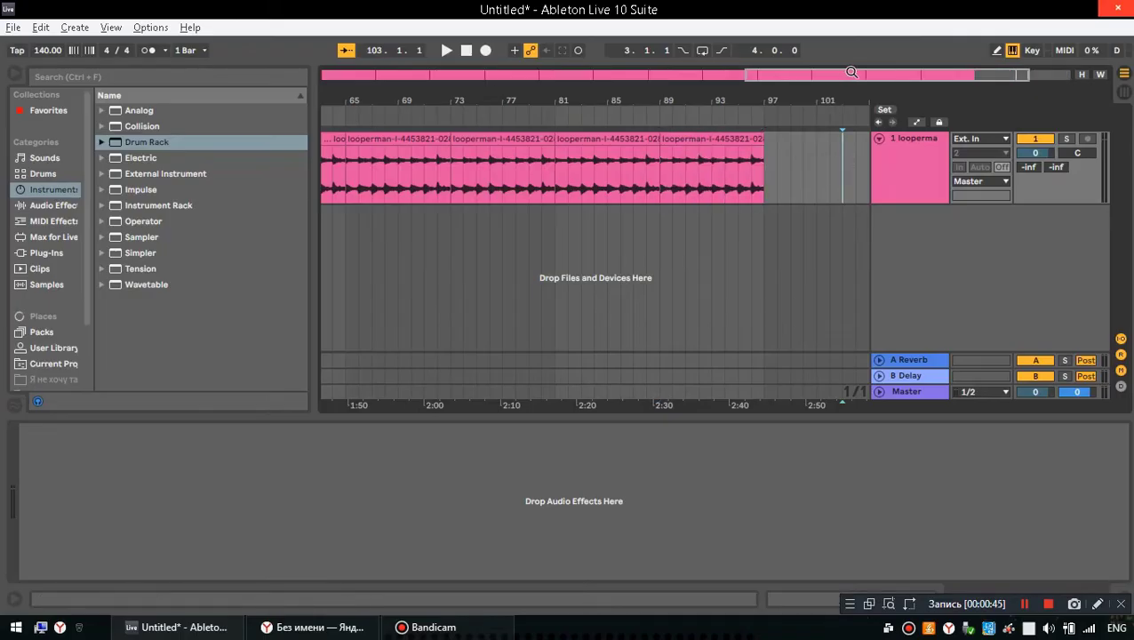
- Insert a MIDI track below the looperman track and load a Drum Rack instrument onto it
{"action": "left_click_drag", "start_coordinate": [848, 73], "coordinate": [430, 73]}
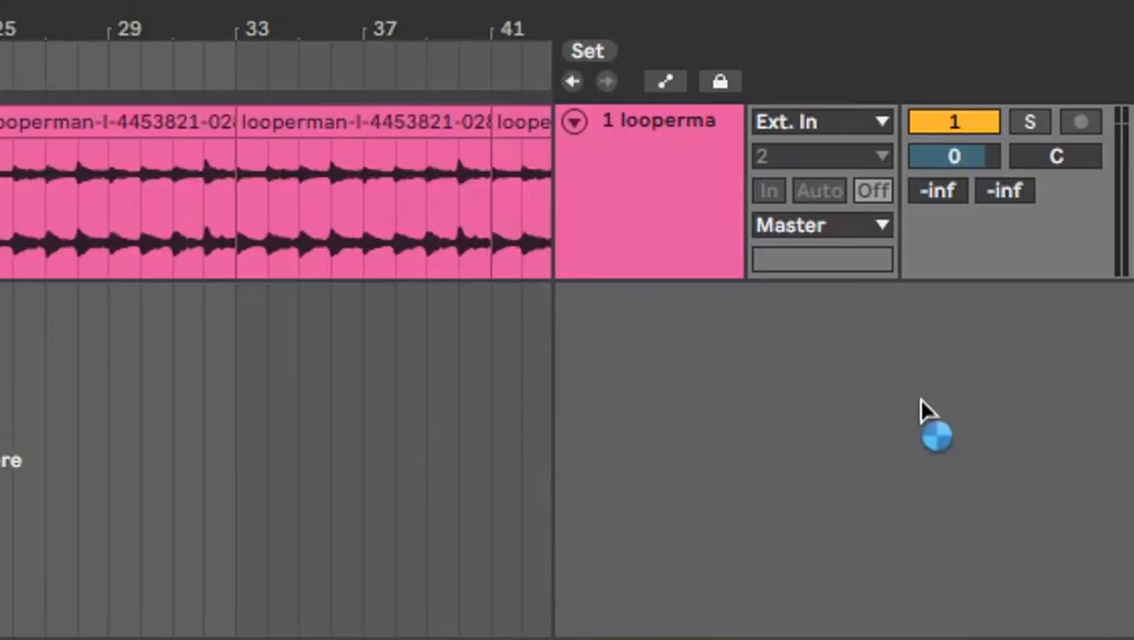
{"action": "right_click", "coordinate": [832, 435]}
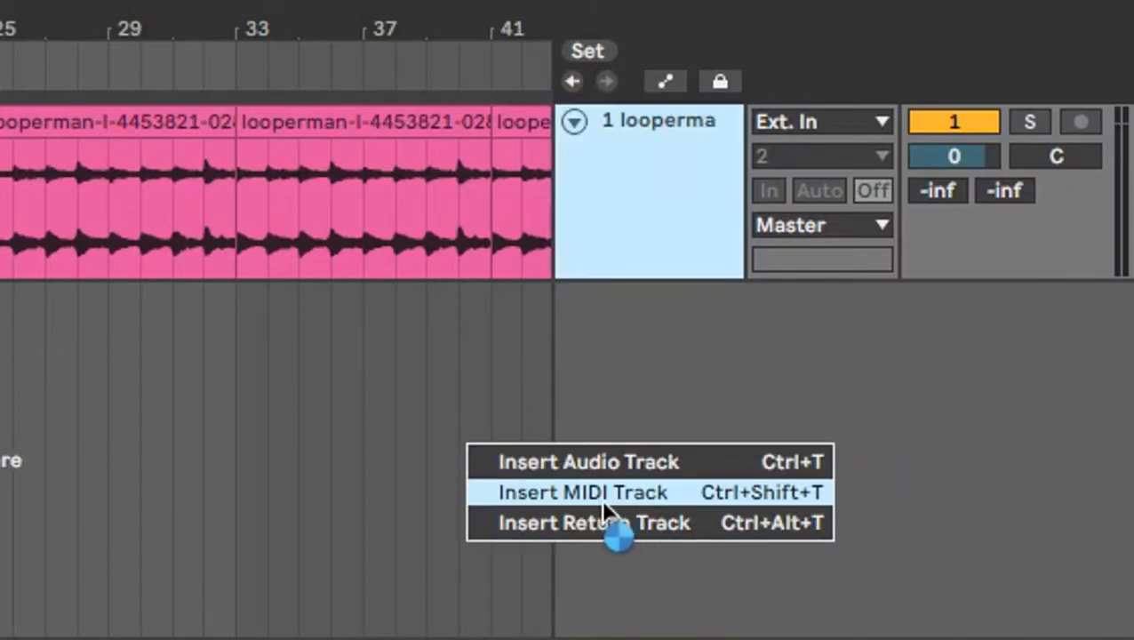
{"action": "left_click", "coordinate": [560, 490]}
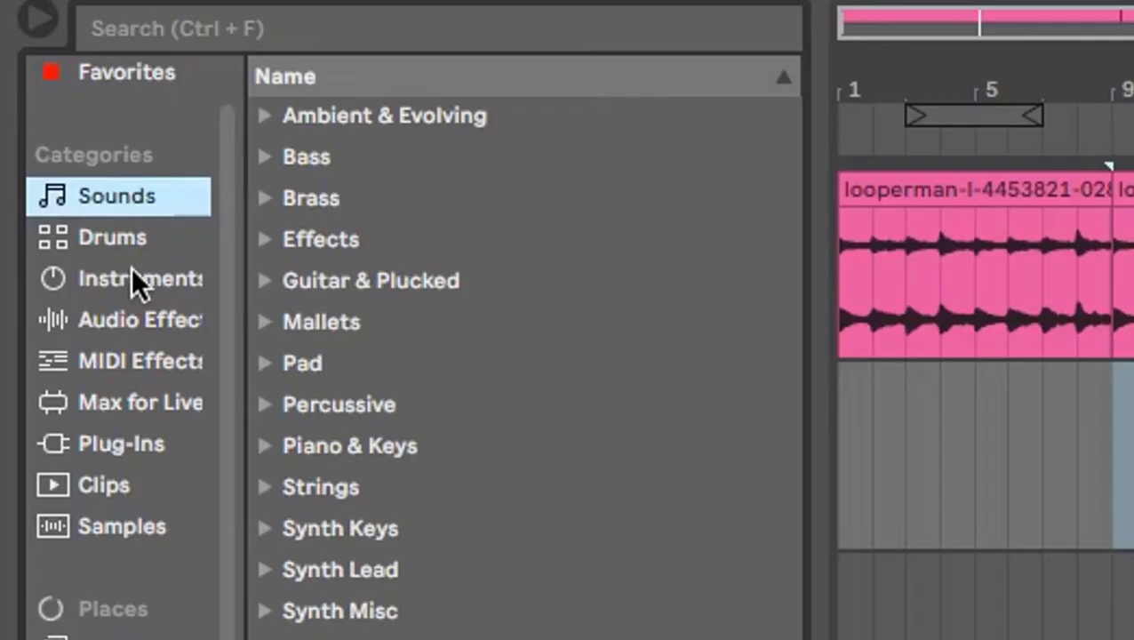
{"action": "left_click", "coordinate": [135, 279]}
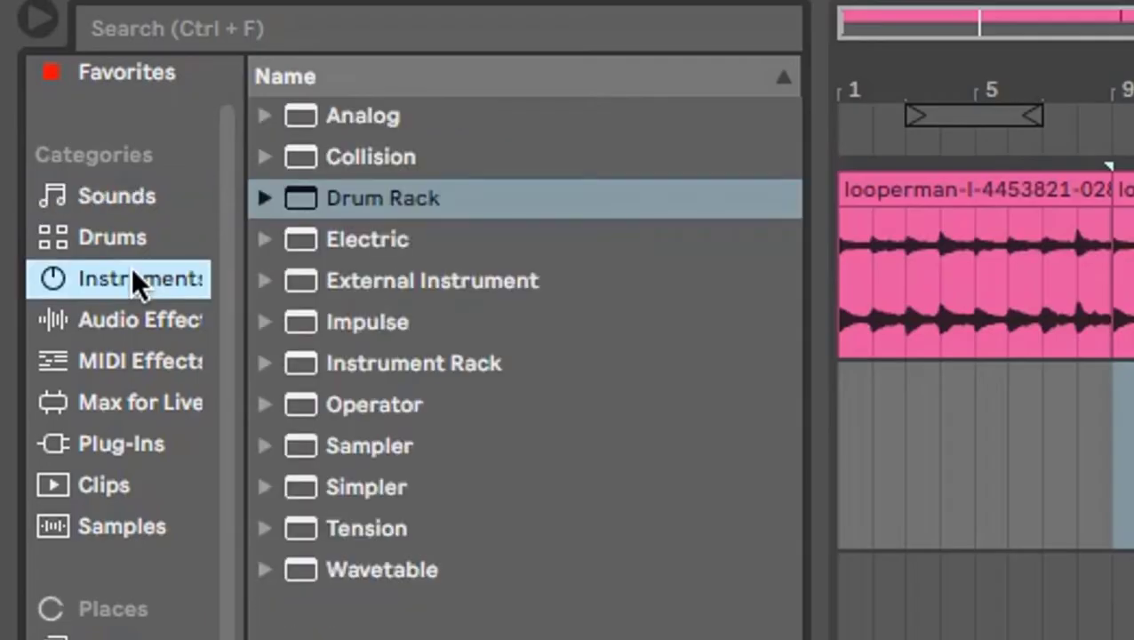
{"action": "left_click", "coordinate": [358, 202]}
{"action": "left_click_drag", "start_coordinate": [306, 202], "coordinate": [525, 219]}
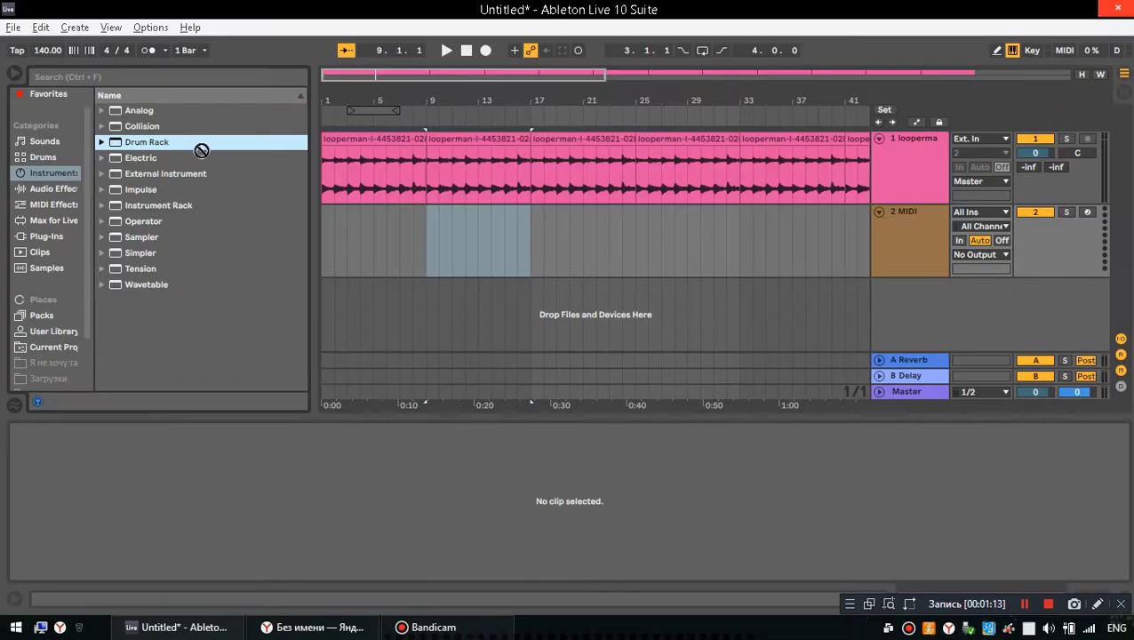
{"action": "left_click_drag", "start_coordinate": [202, 151], "coordinate": [906, 225]}
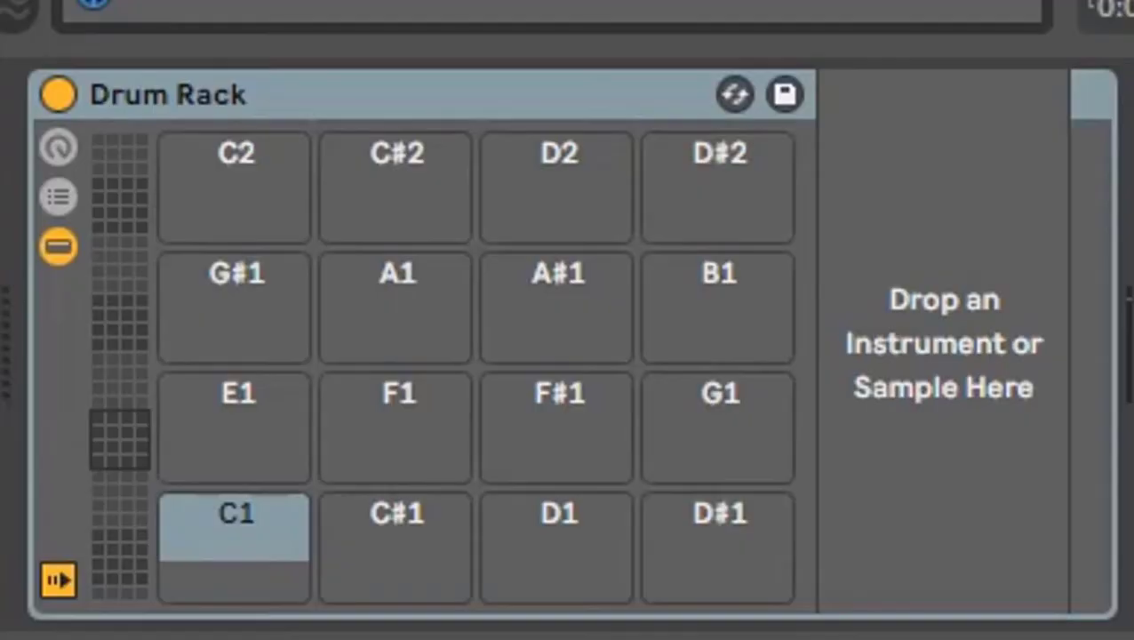
- Load the Секретный Хай-Хэт sample into the Drum Rack and place it on the E8 pad
{"action": "scroll", "coordinate": [471, 397], "scroll_direction": "up", "scroll_amount": 16}
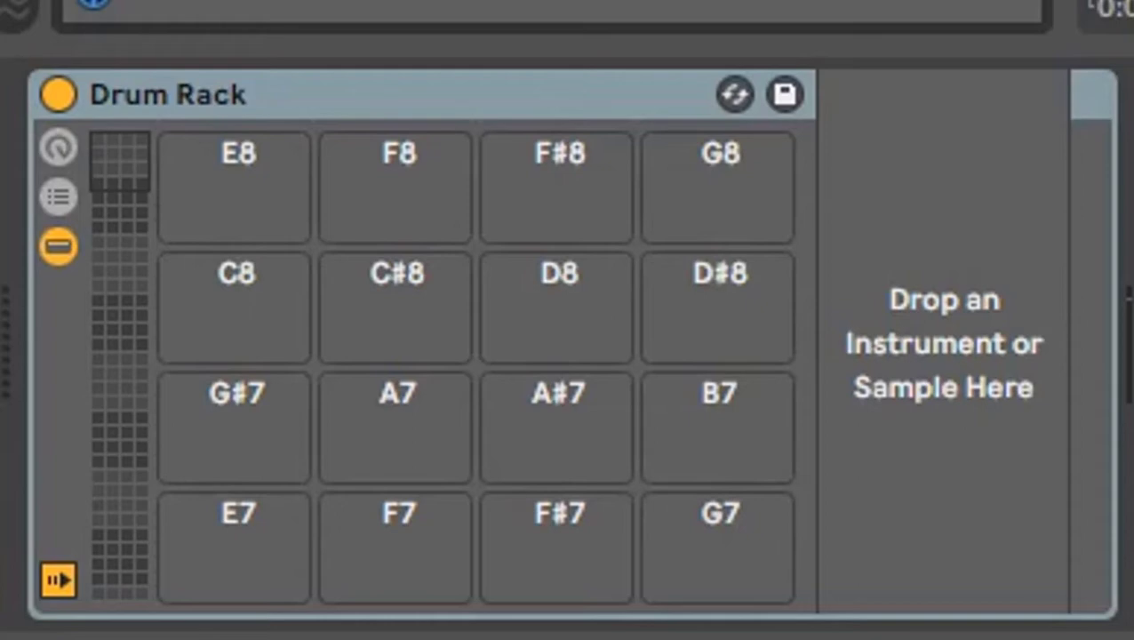
{"action": "left_click_drag", "start_coordinate": [266, 3], "coordinate": [233, 180]}
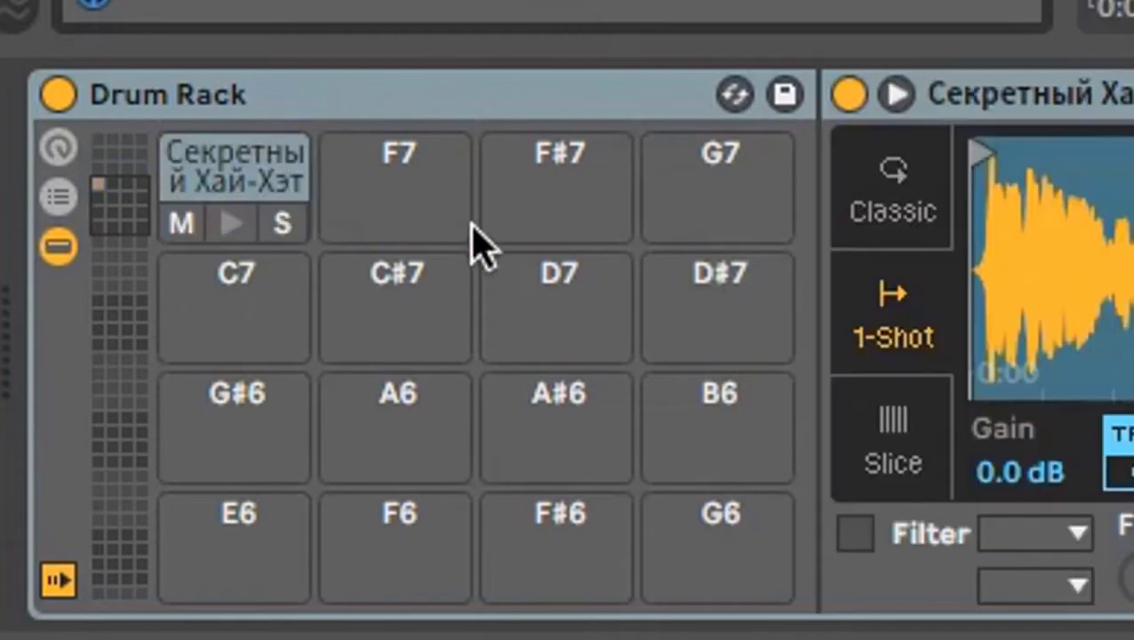
{"action": "scroll", "coordinate": [470, 222], "scroll_direction": "up", "scroll_amount": 3}
{"action": "left_click_drag", "start_coordinate": [214, 504], "coordinate": [236, 178]}
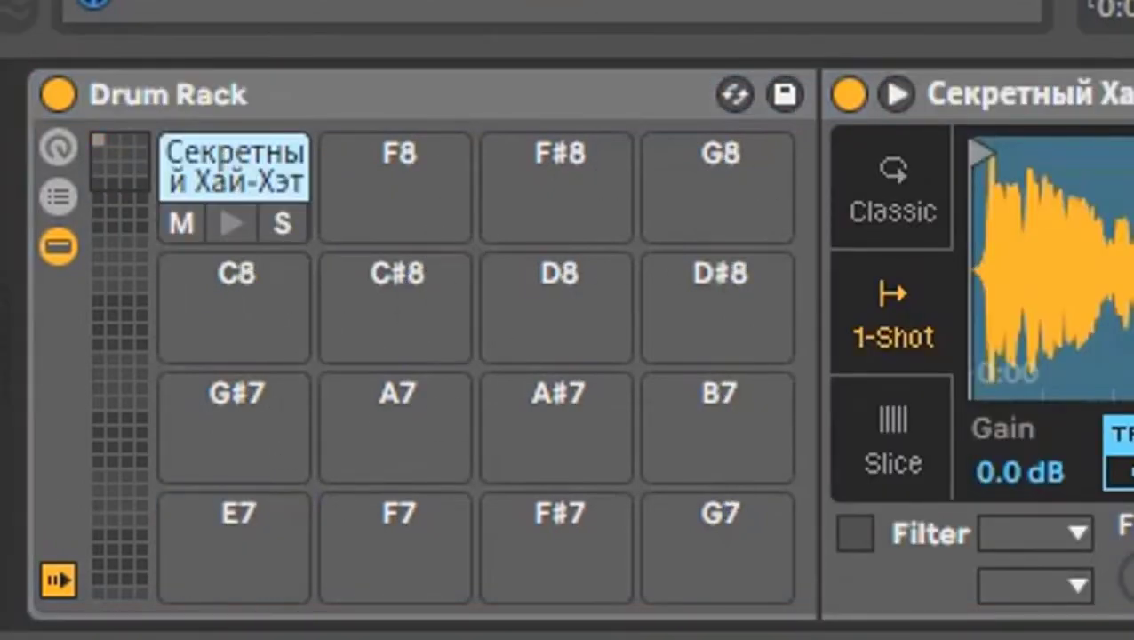
- Load the pbs - official luger slap sample on pad F8, Секретный Кик on F#8 and Super Bass on G8
{"action": "left_click_drag", "start_coordinate": [568, 3], "coordinate": [398, 153]}
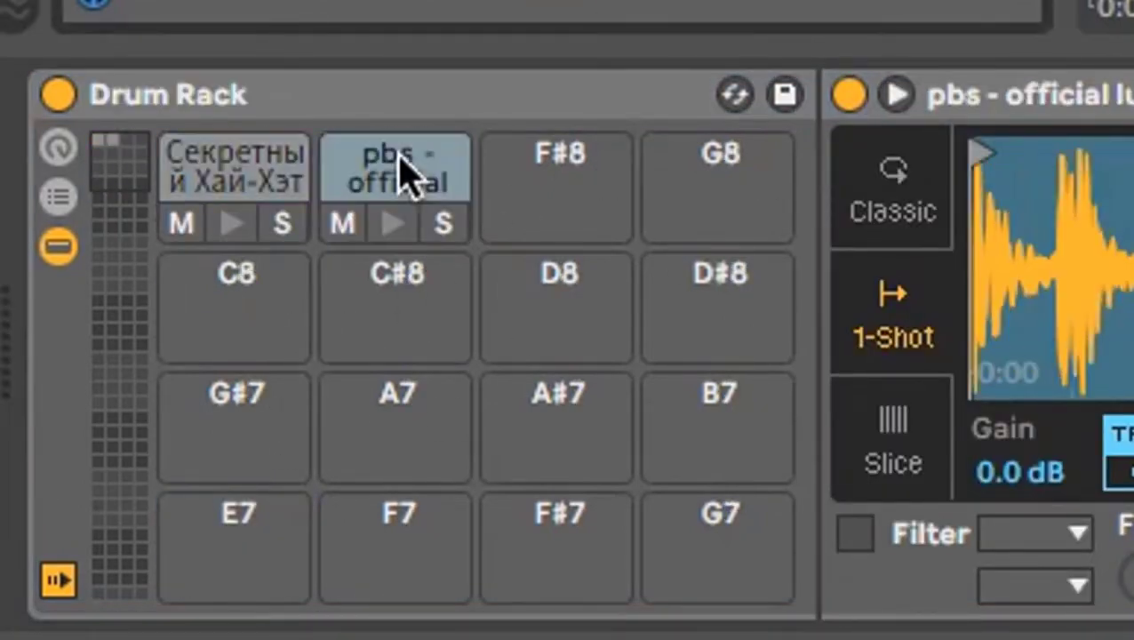
{"action": "left_click_drag", "start_coordinate": [820, 7], "coordinate": [611, 218]}
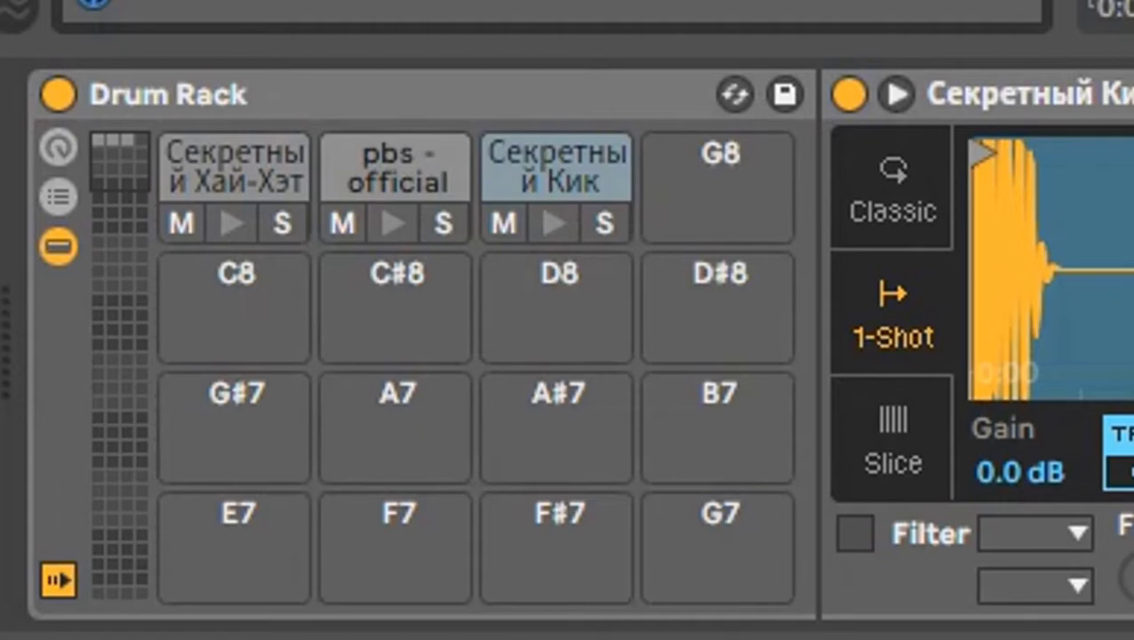
{"action": "left_click_drag", "start_coordinate": [18, 266], "coordinate": [733, 164]}
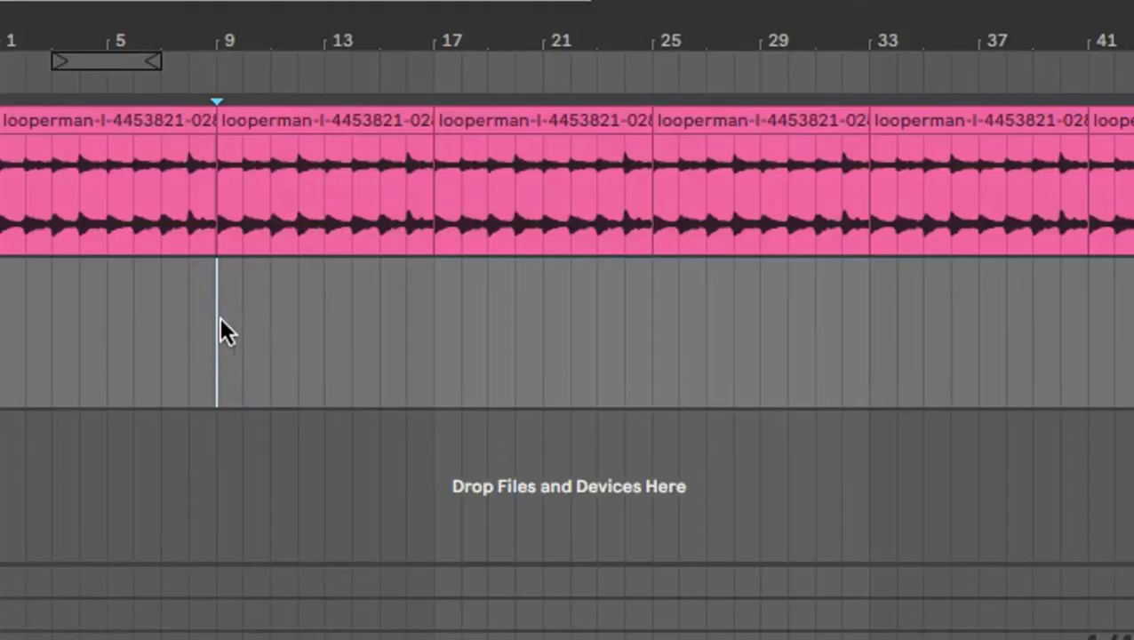
- Insert an empty MIDI clip on the Drum Rack track from bar 9 to bar 17
{"action": "left_click_drag", "start_coordinate": [220, 320], "coordinate": [436, 326]}
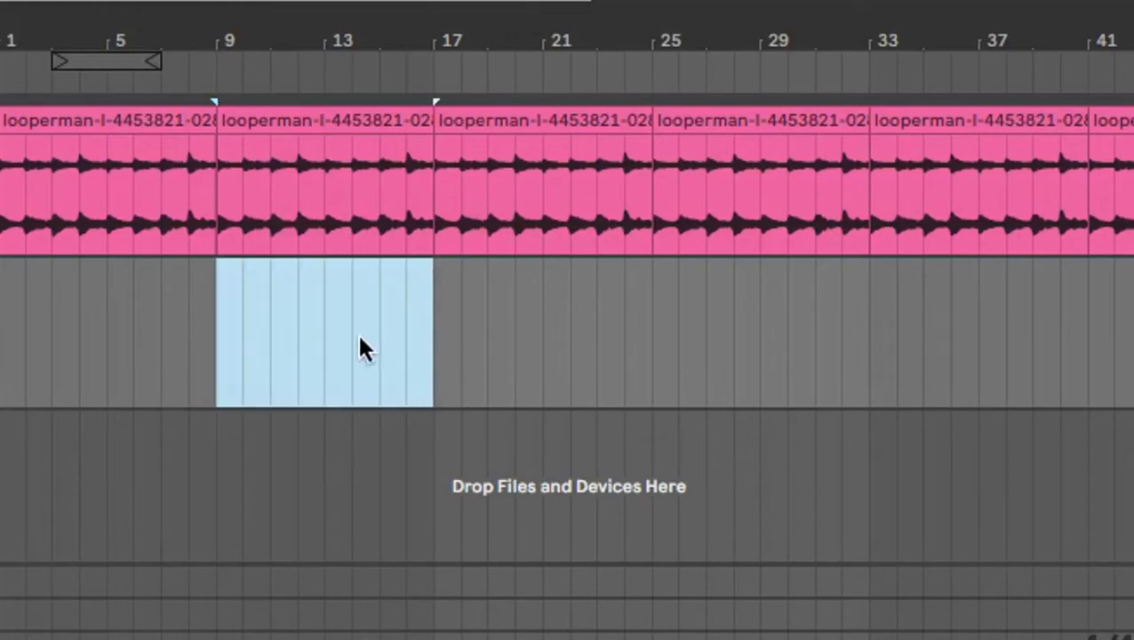
{"action": "right_click", "coordinate": [363, 337]}
{"action": "left_click", "coordinate": [425, 600]}
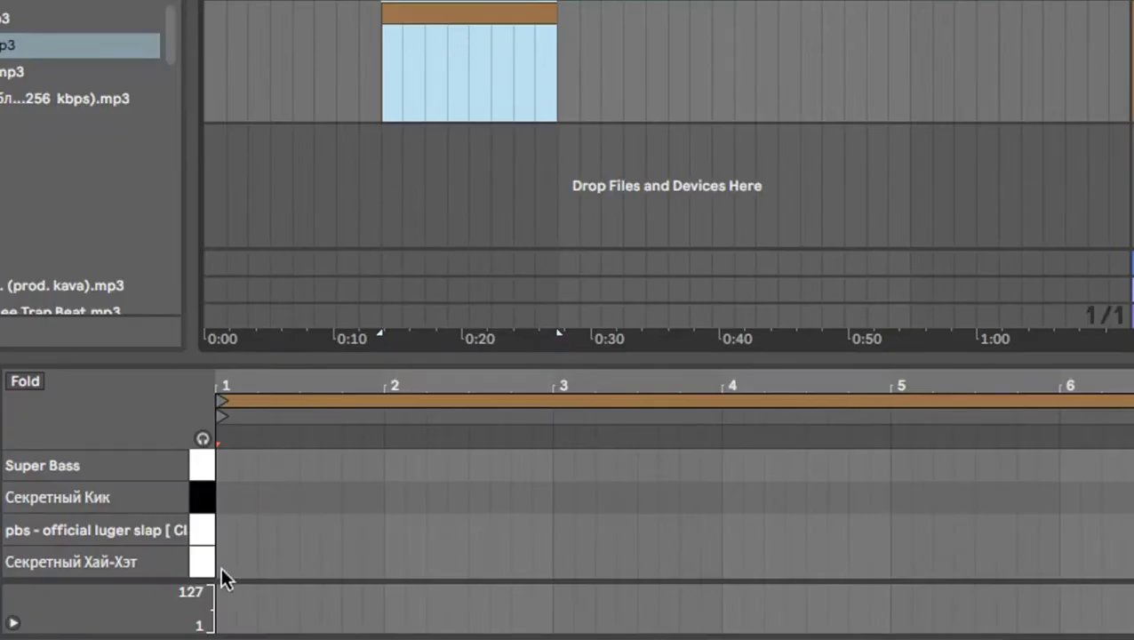
- Add a Секретный Хай-Хэт note at the clip's start and repeat it every three grid cells to the clip's end
{"action": "double_click", "coordinate": [221, 566]}
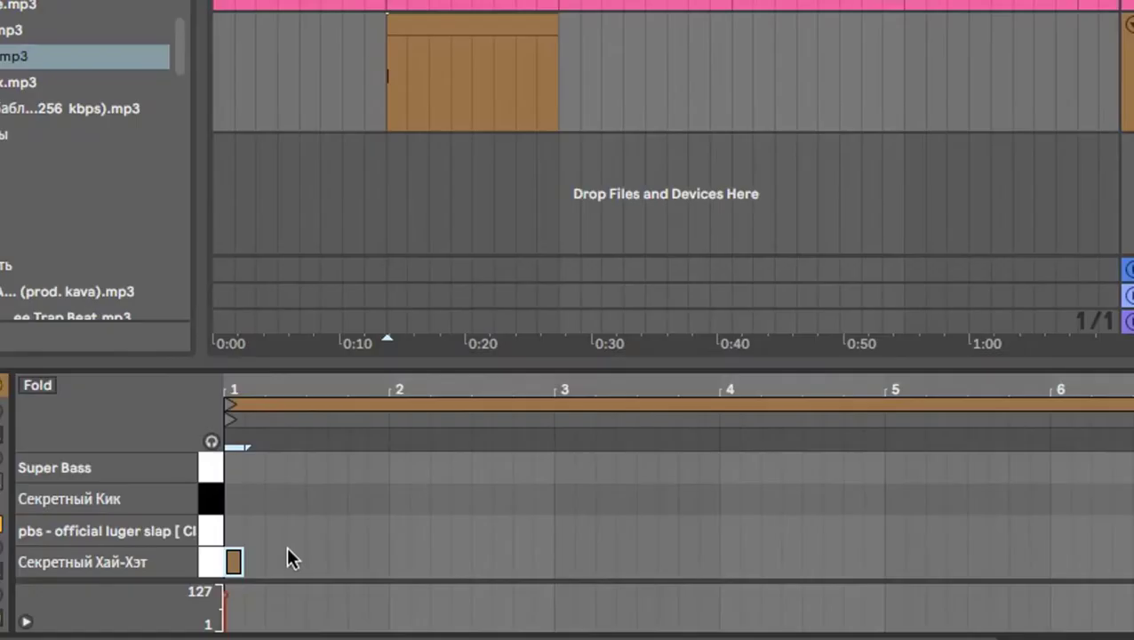
{"action": "left_click_drag", "start_coordinate": [289, 547], "coordinate": [205, 550]}
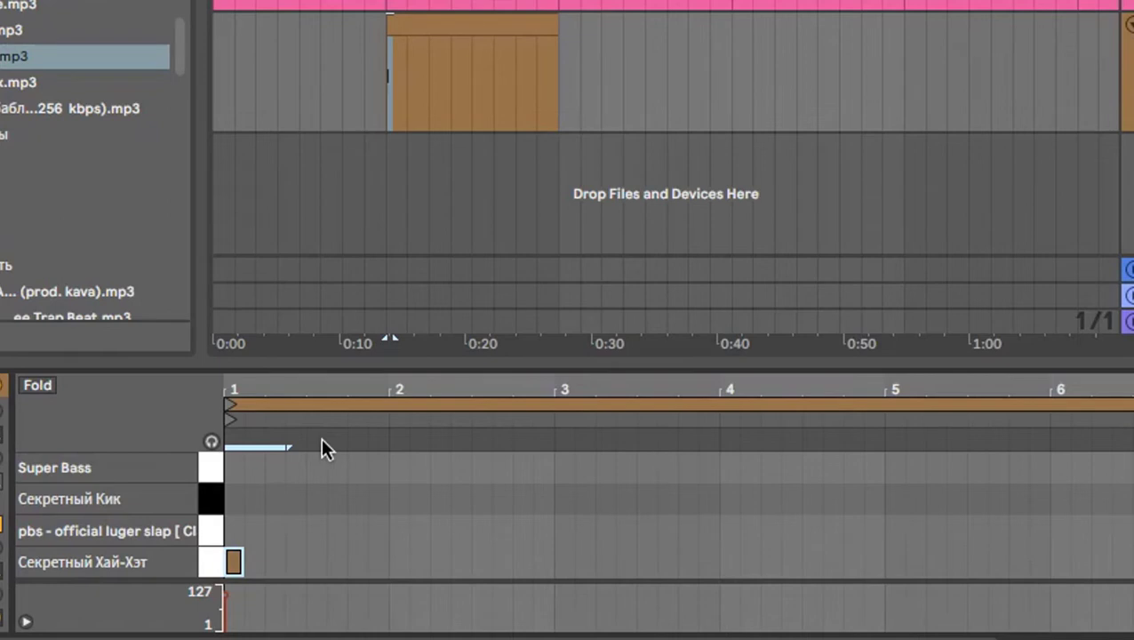
{"action": "key", "text": "ctrl+d"}
{"action": "key", "text": "ctrl+d"}
{"action": "key", "text": "ctrl+d"}
{"action": "key", "text": "ctrl+d"}
{"action": "key", "text": "ctrl+d"}
{"action": "key", "text": "ctrl+d"}
{"action": "key", "text": "ctrl+d"}
{"action": "key", "text": "ctrl+d"}
{"action": "key", "text": "ctrl+d"}
{"action": "key", "text": "ctrl+d"}
{"action": "key", "text": "ctrl+d"}
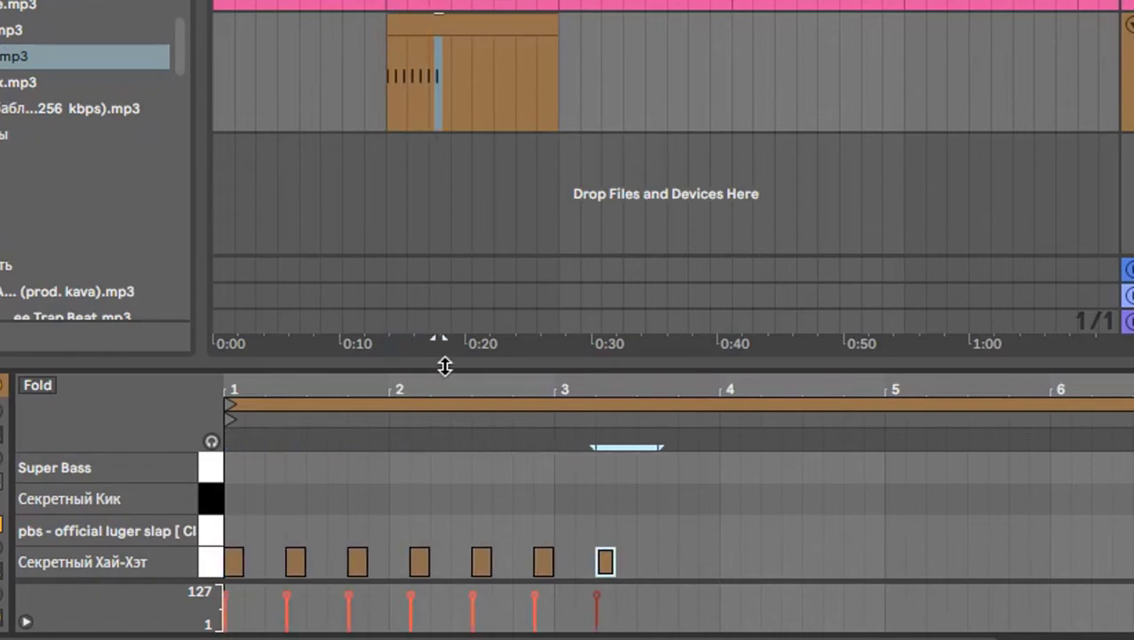
{"action": "key", "text": "ctrl+d"}
{"action": "key", "text": "ctrl+d"}
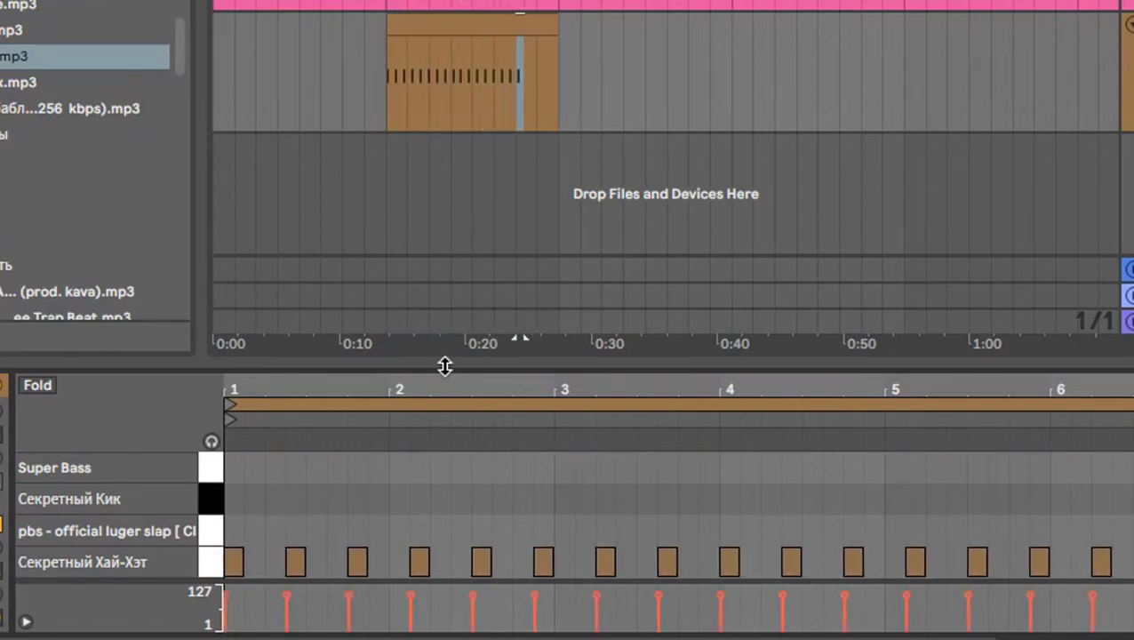
{"action": "key", "text": "ctrl+d"}
{"action": "key", "text": "ctrl+d"}
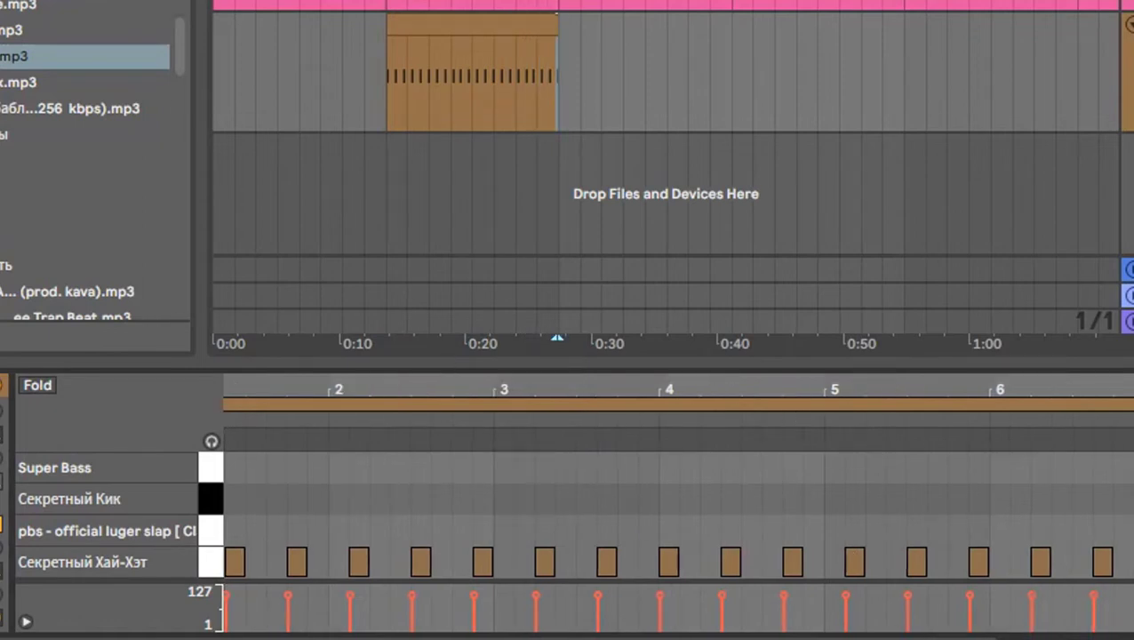
- Delete the repeated hi-hat notes from the start of the clip onward
{"action": "left_click_drag", "start_coordinate": [835, 637], "coordinate": [810, 638]}
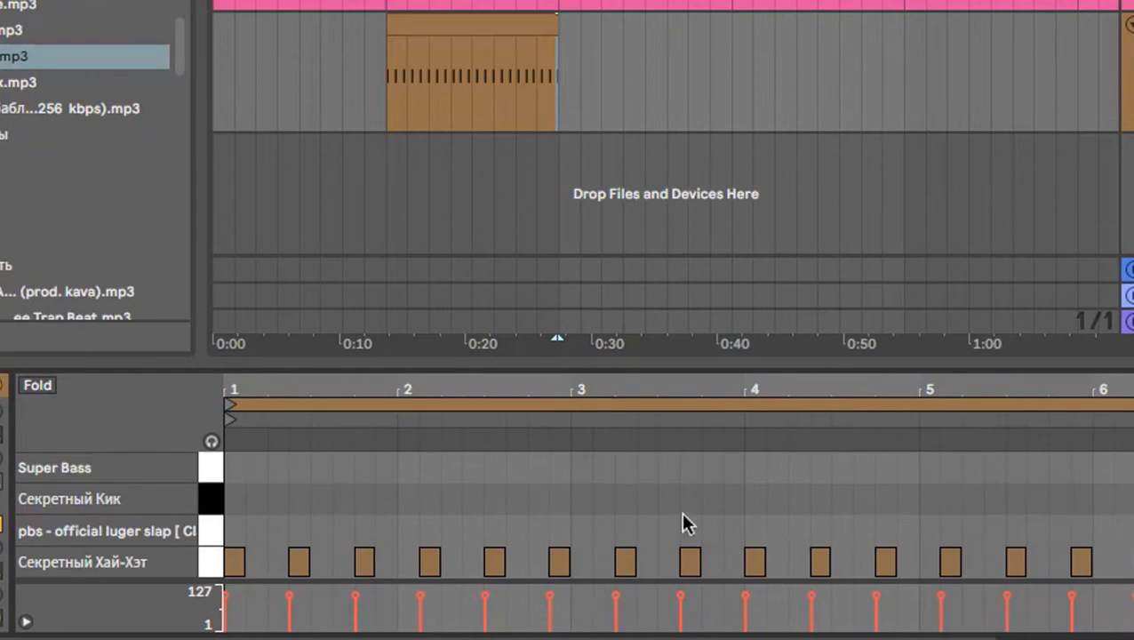
{"action": "left_click_drag", "start_coordinate": [233, 528], "coordinate": [1128, 597]}
{"action": "key", "text": "Delete"}
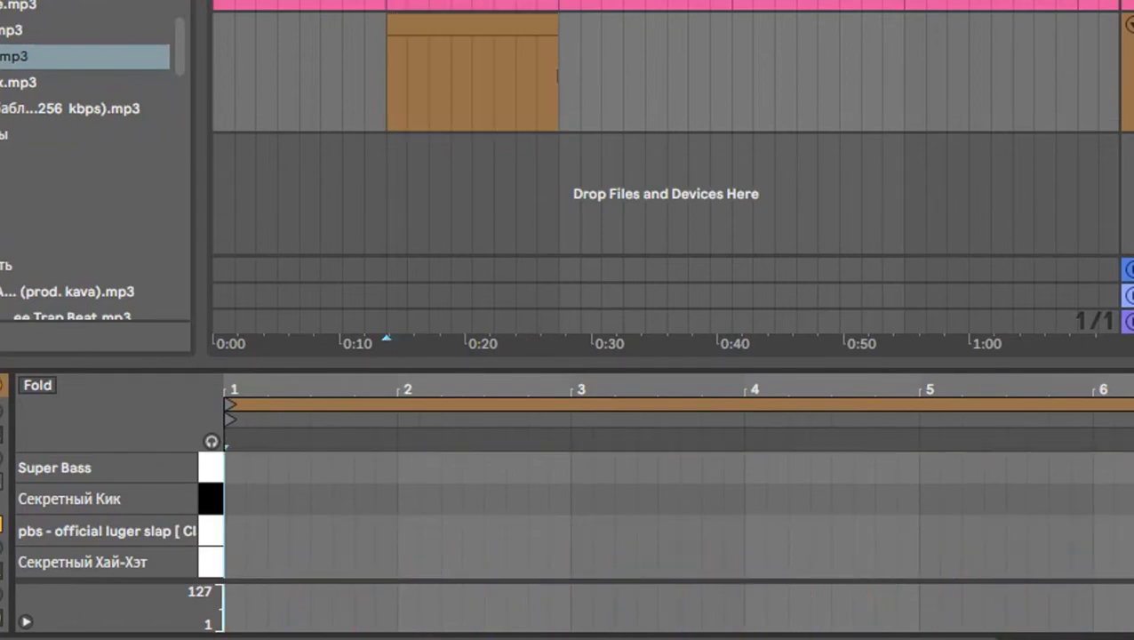
- Place a Секретный Хай-Хэт note at the very start of the MIDI clip
{"action": "double_click", "coordinate": [235, 563]}
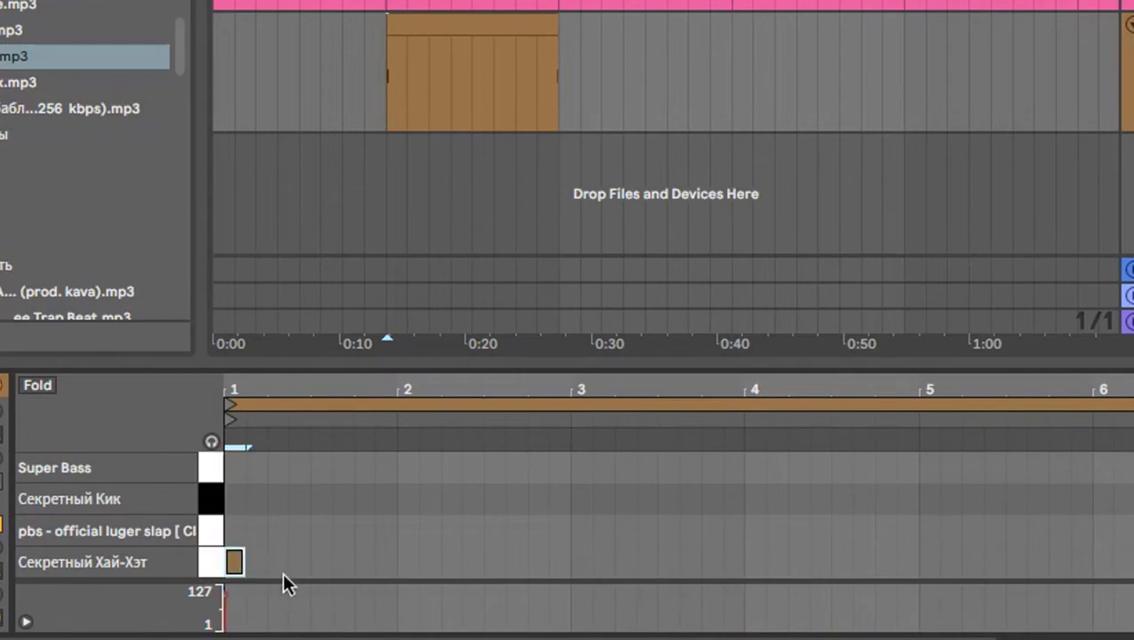
- Repeat the first hi-hat note every half bar through to the end of the clip
{"action": "left_click_drag", "start_coordinate": [306, 569], "coordinate": [164, 567]}
{"action": "key", "text": "ctrl+d"}
{"action": "key", "text": "ctrl+d"}
{"action": "key", "text": "ctrl+d"}
{"action": "key", "text": "ctrl+d"}
{"action": "key", "text": "ctrl+d"}
{"action": "key", "text": "ctrl+d"}
{"action": "key", "text": "ctrl+d"}
{"action": "key", "text": "ctrl+d"}
{"action": "key", "text": "ctrl+d"}
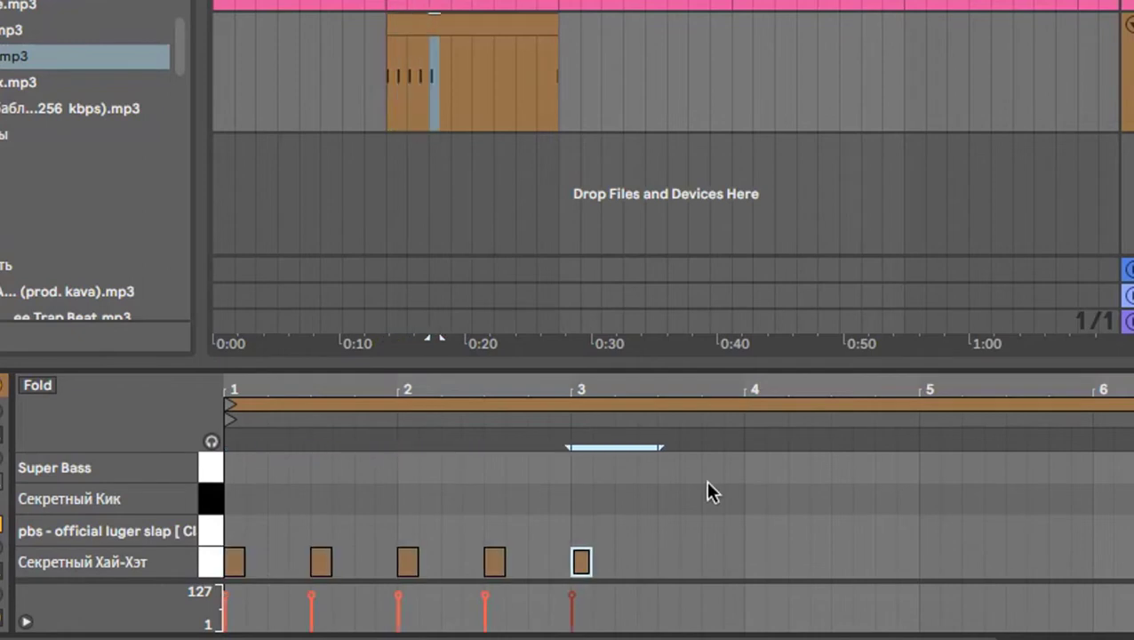
{"action": "key", "text": "ctrl+d"}
{"action": "key", "text": "ctrl+d"}
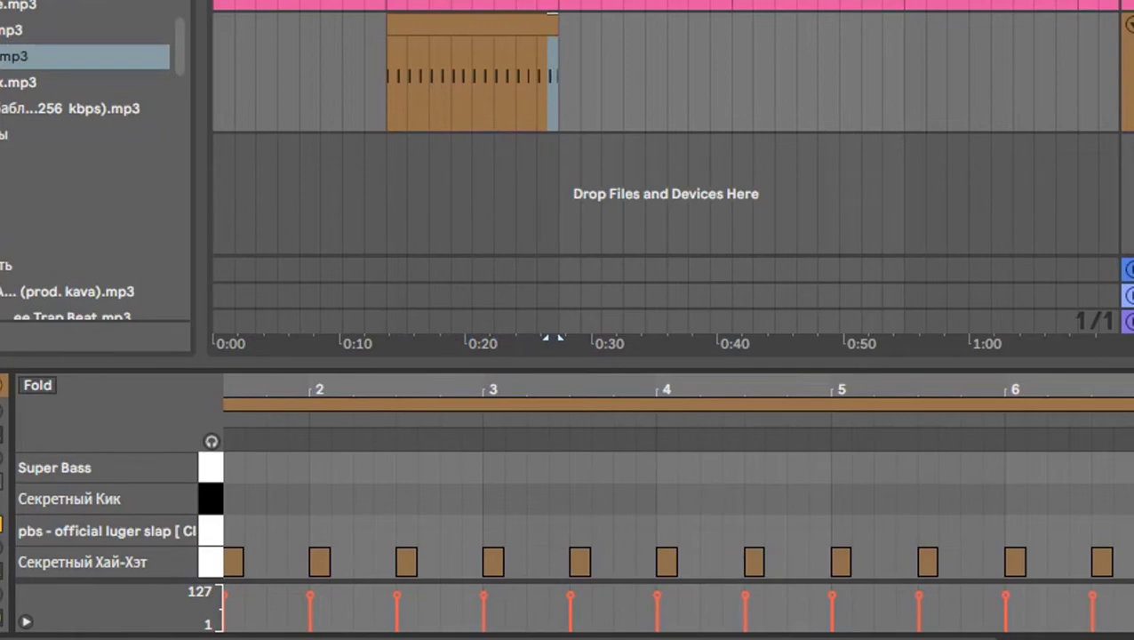
- Undo the last hi-hat duplications and delete the remaining half-bar repeats, keeping only the first note
{"action": "key", "text": "ctrl+z"}
{"action": "key", "text": "ctrl+z"}
{"action": "key", "text": "ctrl+z"}
{"action": "key", "text": "ctrl+z"}
{"action": "key", "text": "ctrl+z"}
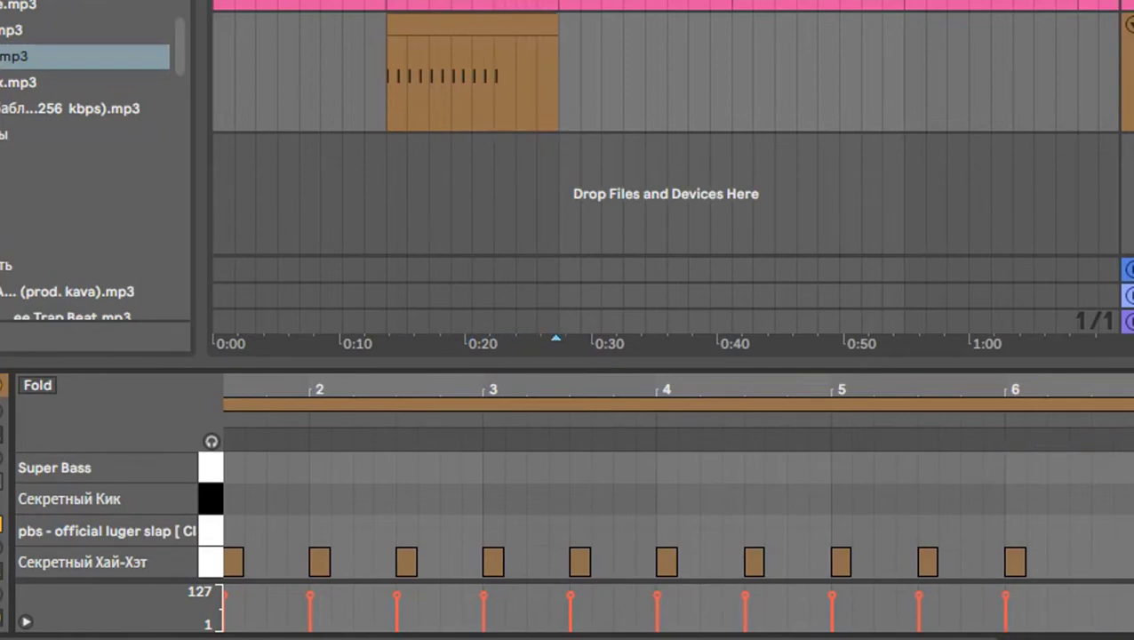
{"action": "key", "text": "ctrl+a"}
{"action": "key", "text": "Delete"}
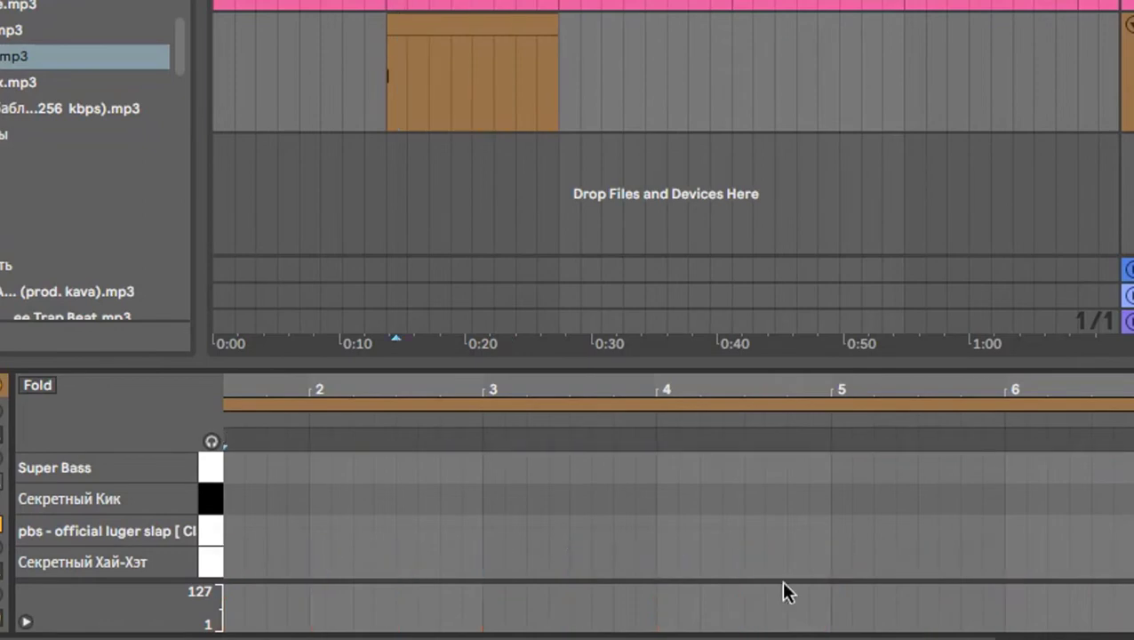
- Repeat the first hi-hat note every three eighth notes through to the end of the MIDI clip
{"action": "scroll", "coordinate": [481, 549], "scroll_direction": "left", "scroll_amount": 2}
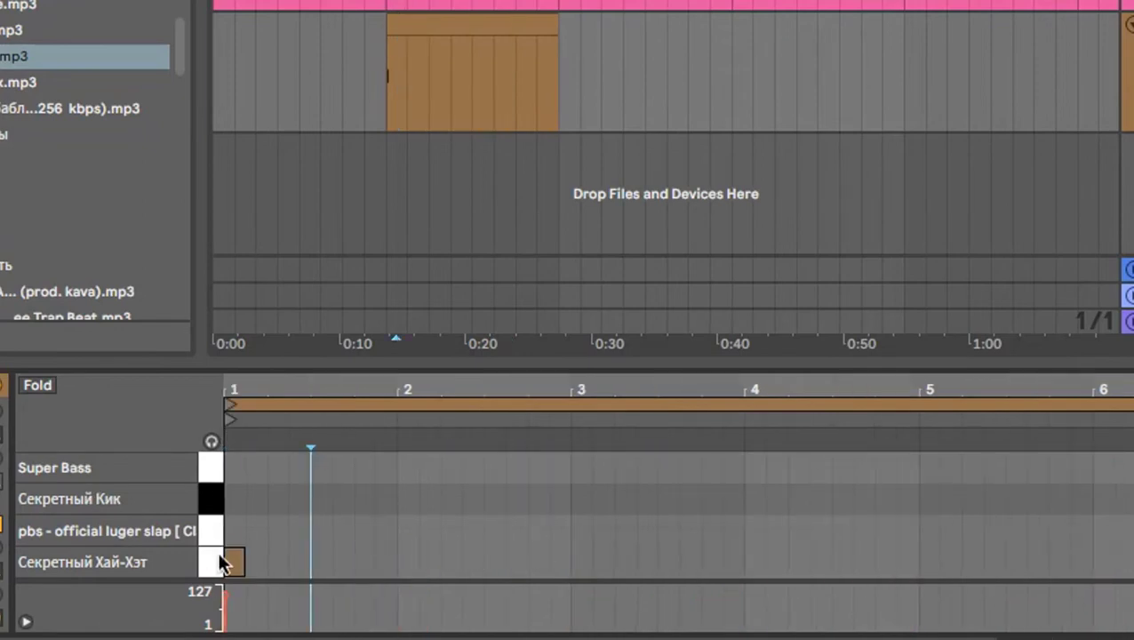
{"action": "left_click_drag", "start_coordinate": [287, 564], "coordinate": [109, 562]}
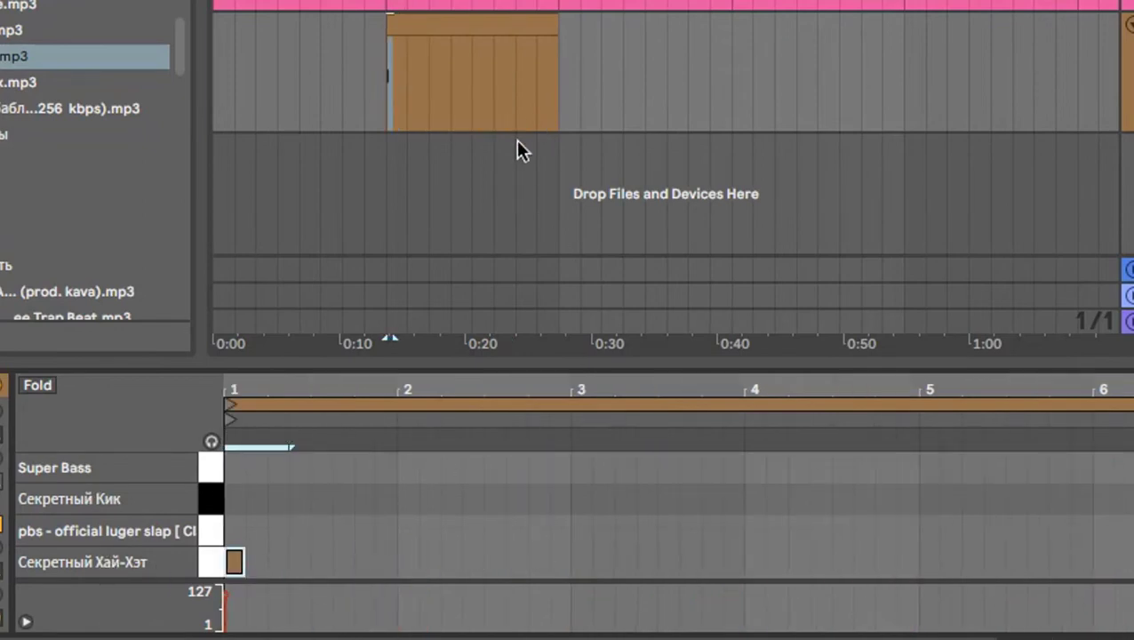
{"action": "key", "text": "ctrl+d"}
{"action": "key", "text": "ctrl+d"}
{"action": "key", "text": "ctrl+d"}
{"action": "key", "text": "ctrl+d"}
{"action": "key", "text": "ctrl+d"}
{"action": "key", "text": "ctrl+d"}
{"action": "key", "text": "ctrl+d"}
{"action": "key", "text": "ctrl+d"}
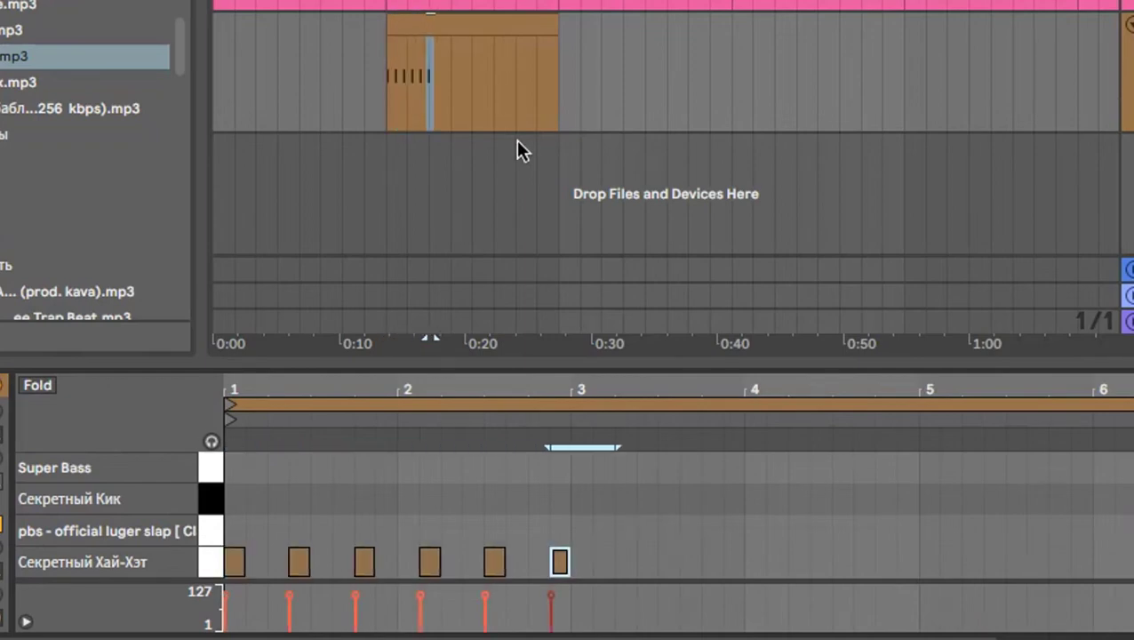
{"action": "key", "text": "ctrl+d"}
{"action": "key", "text": "ctrl+d"}
{"action": "key", "text": "ctrl+d"}
{"action": "key", "text": "ctrl+d"}
{"action": "key", "text": "ctrl+d"}
{"action": "key", "text": "ctrl+d"}
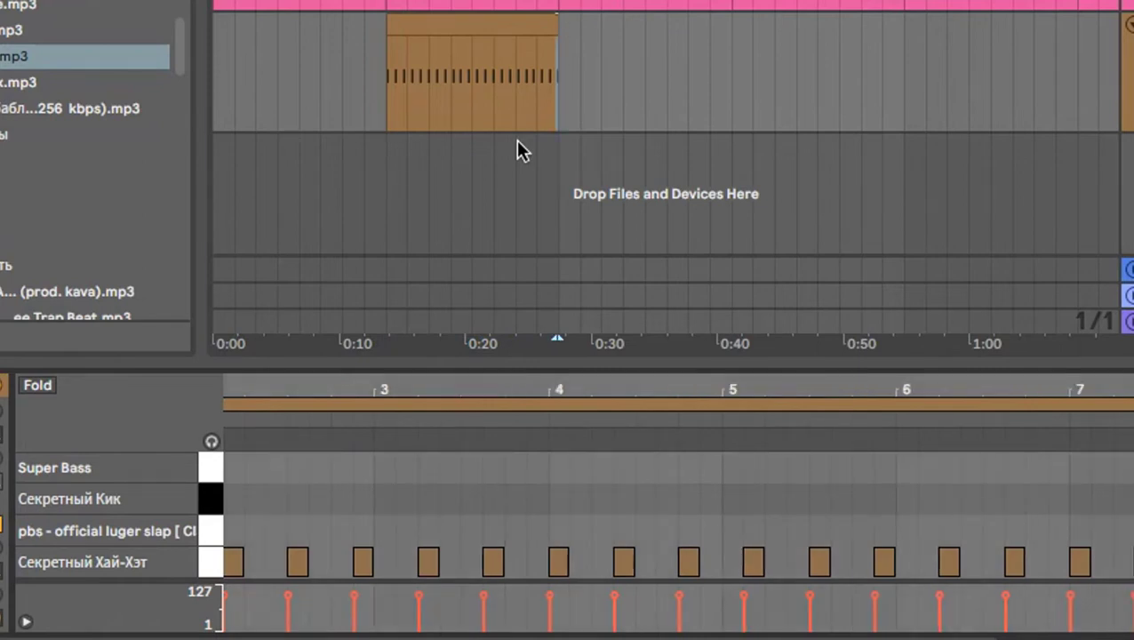
- During playback, place Секретный Кик notes on the first and third hi-hats and a luger slap note on the second
{"action": "key", "text": "space"}
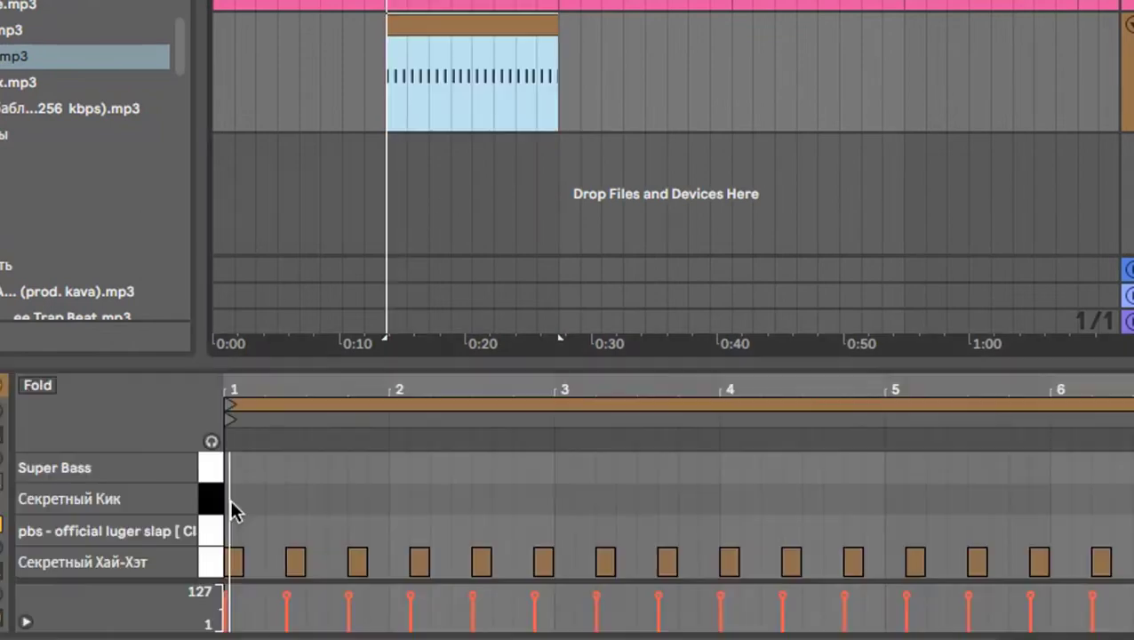
{"action": "key", "text": "space"}
{"action": "double_click", "coordinate": [231, 500]}
{"action": "key", "text": "space"}
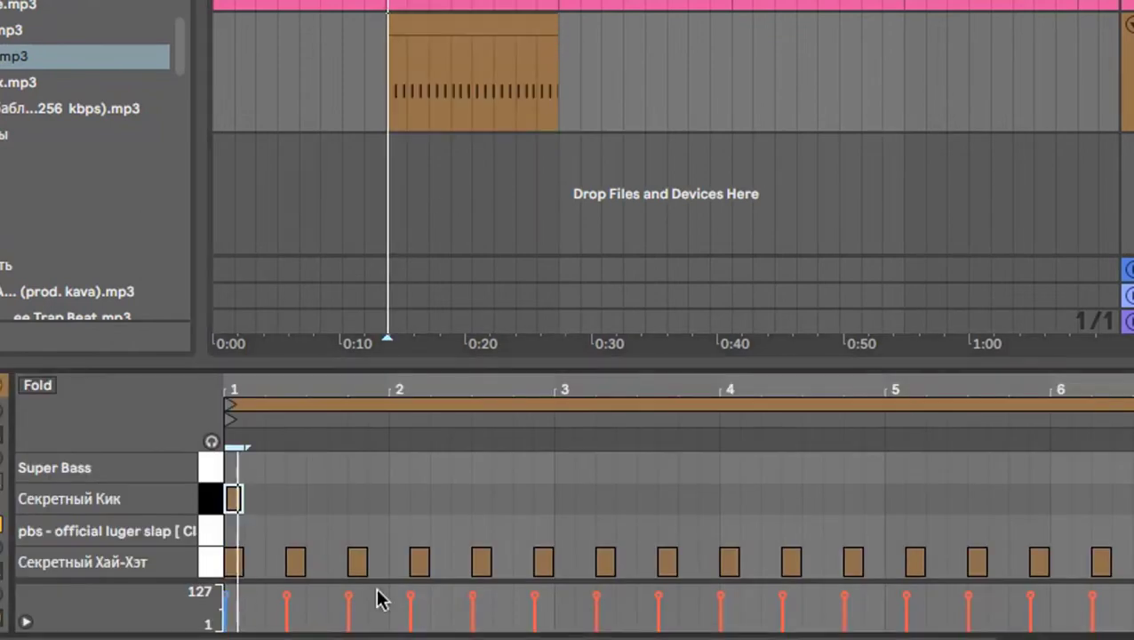
{"action": "double_click", "coordinate": [296, 529]}
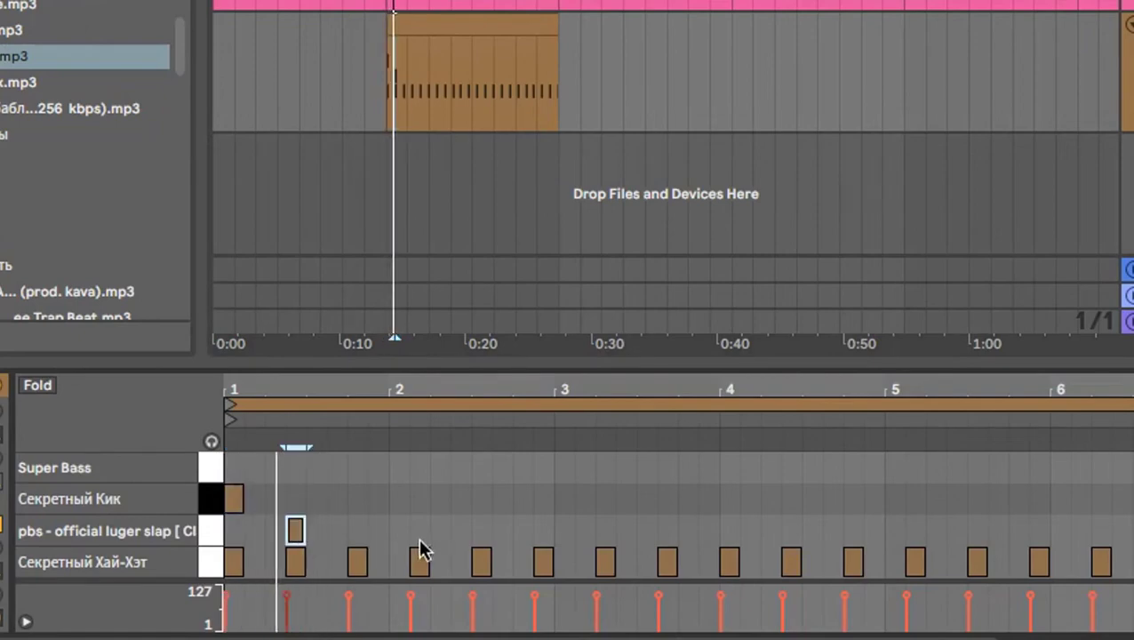
{"action": "double_click", "coordinate": [355, 499]}
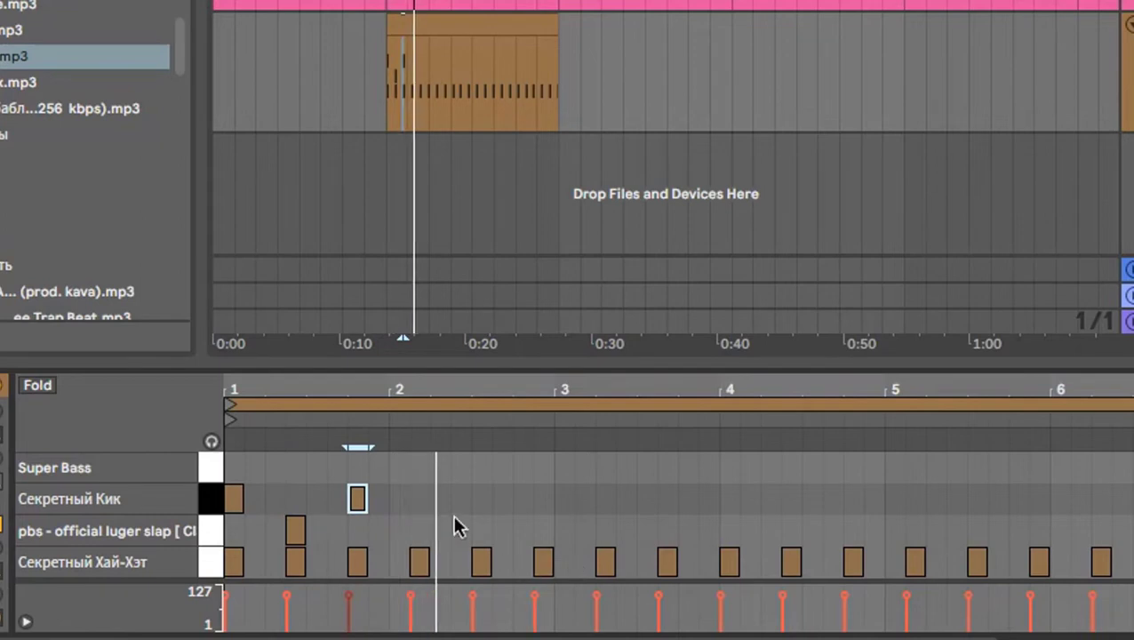
- Add luger slap notes at the start of bar 2 and on the fifth hi-hat, with kicks on beat 2.2 and the sixth hi-hat
{"action": "double_click", "coordinate": [422, 525]}
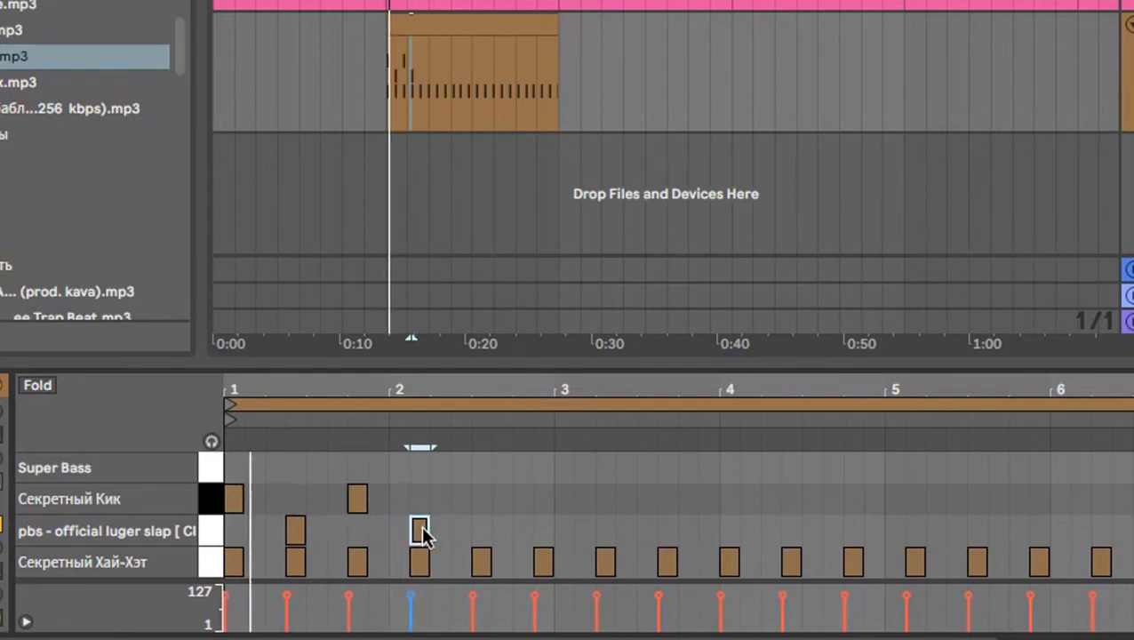
{"action": "left_click_drag", "start_coordinate": [421, 525], "coordinate": [398, 531]}
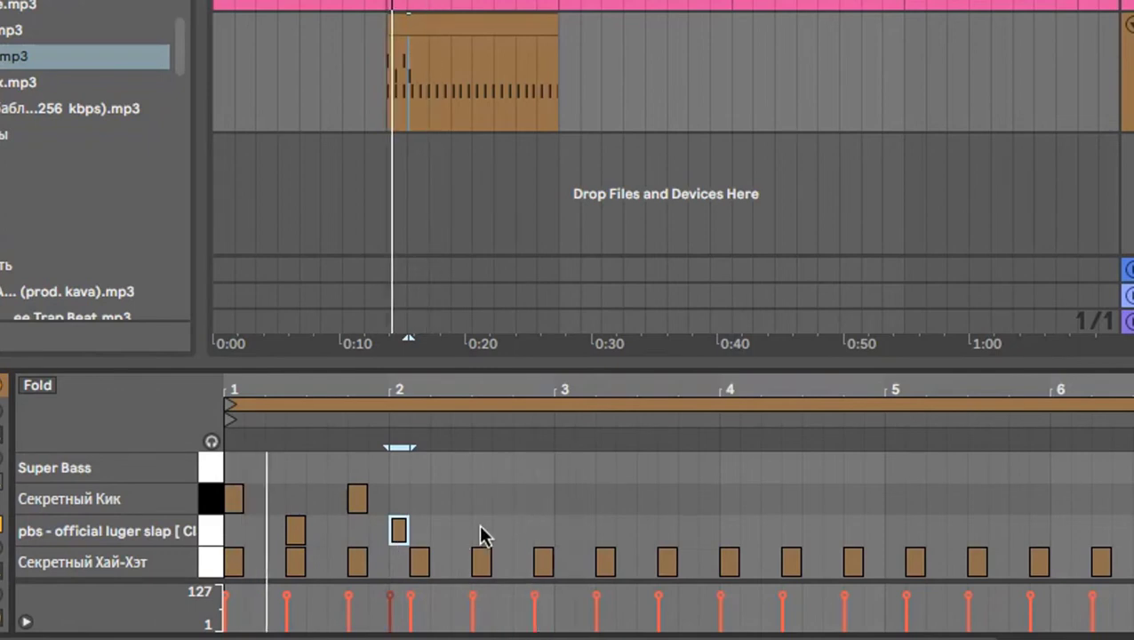
{"action": "double_click", "coordinate": [441, 499]}
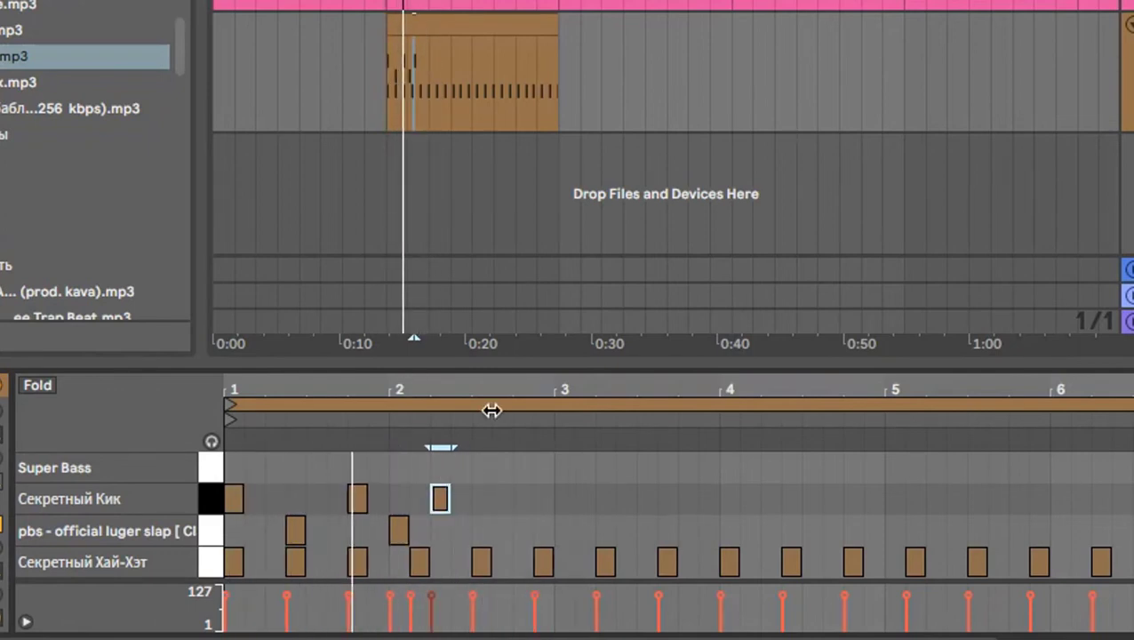
{"action": "double_click", "coordinate": [481, 531]}
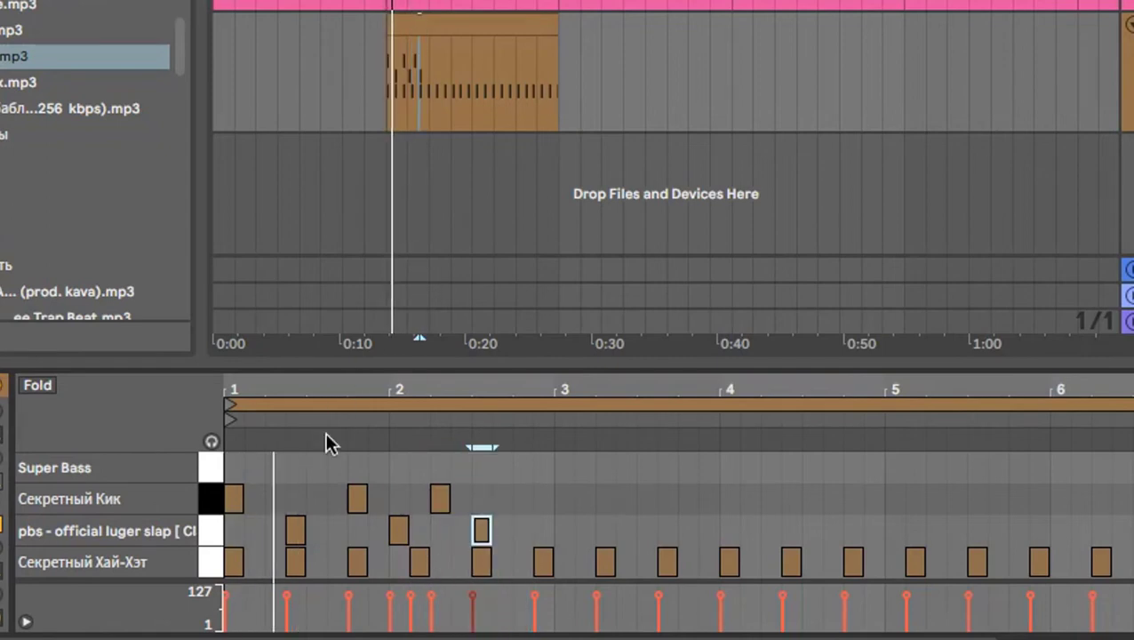
{"action": "double_click", "coordinate": [539, 500]}
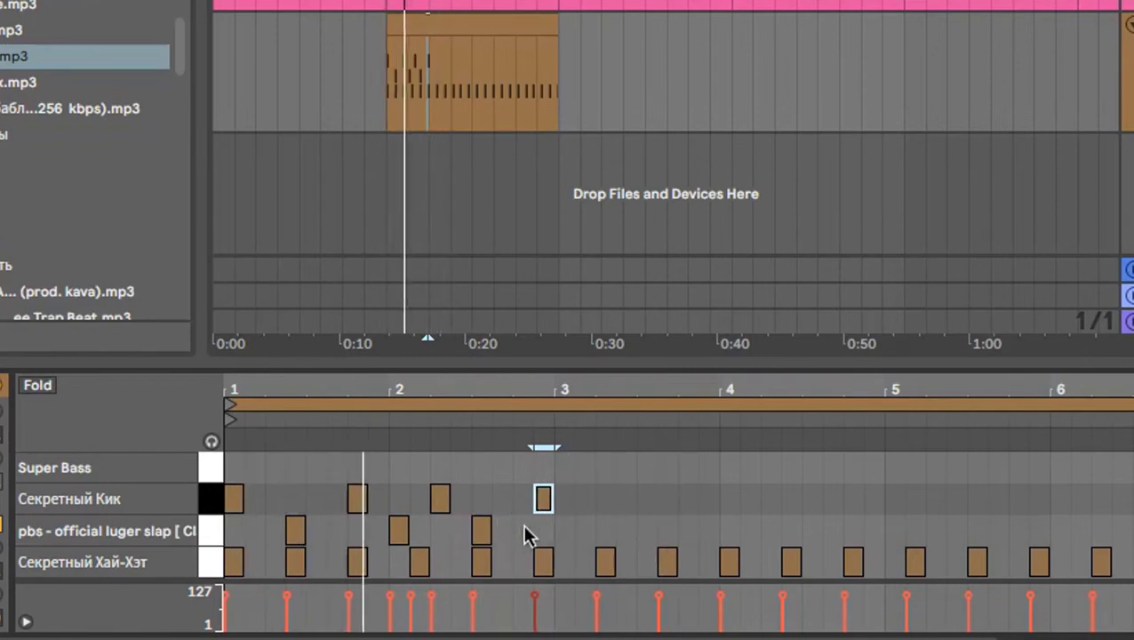
{"action": "key", "text": "space"}
{"action": "left_click_drag", "start_coordinate": [569, 487], "coordinate": [15, 530]}
{"action": "key", "text": "ctrl+d"}
{"action": "key", "text": "ctrl+z"}
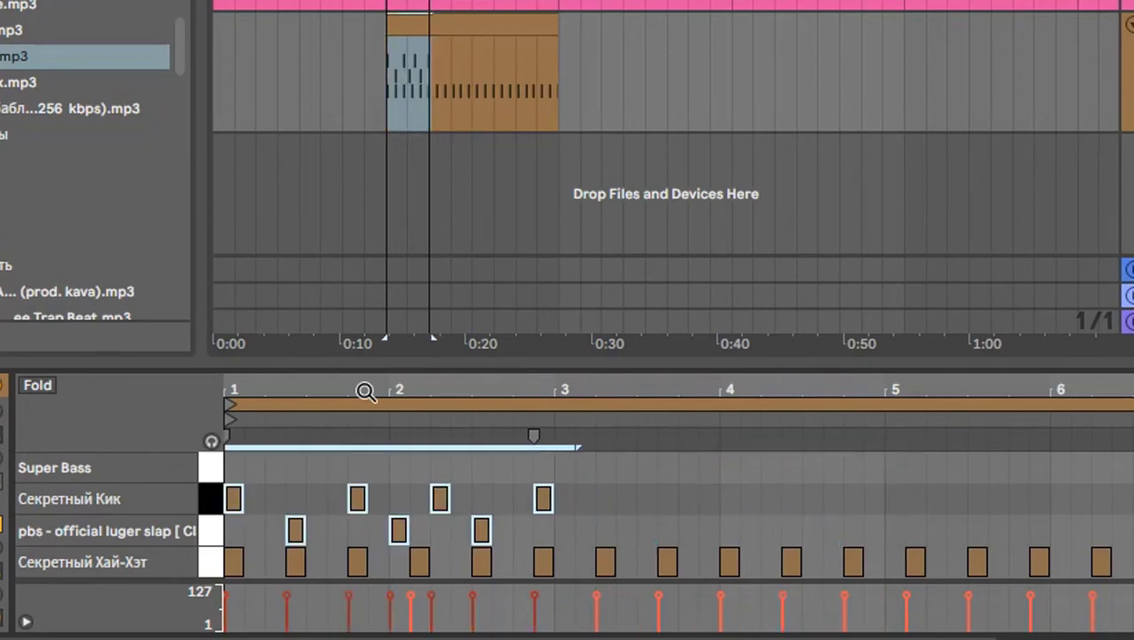
- Duplicate the kick and slap notes of bars 1–2 into bars 3–4 and play the result
{"action": "left_click", "coordinate": [556, 480]}
{"action": "left_click_drag", "start_coordinate": [556, 480], "coordinate": [122, 533]}
{"action": "key", "text": "ctrl+d"}
{"action": "key", "text": "space"}
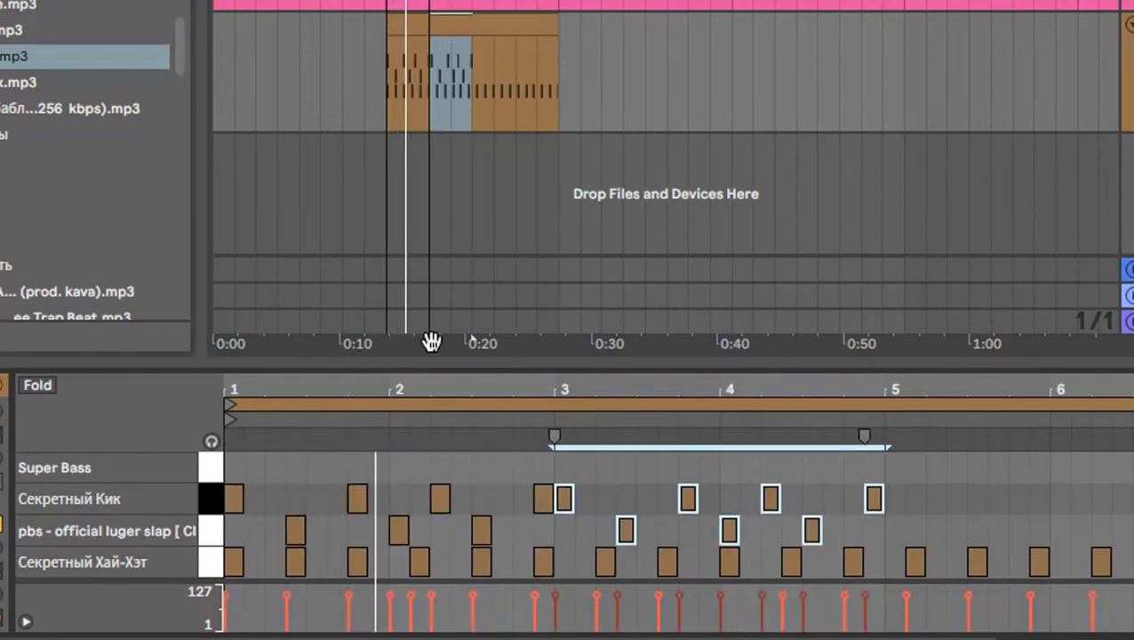
- Extend the arrangement loop to the end of the MIDI clip and play it back
{"action": "key", "text": "space"}
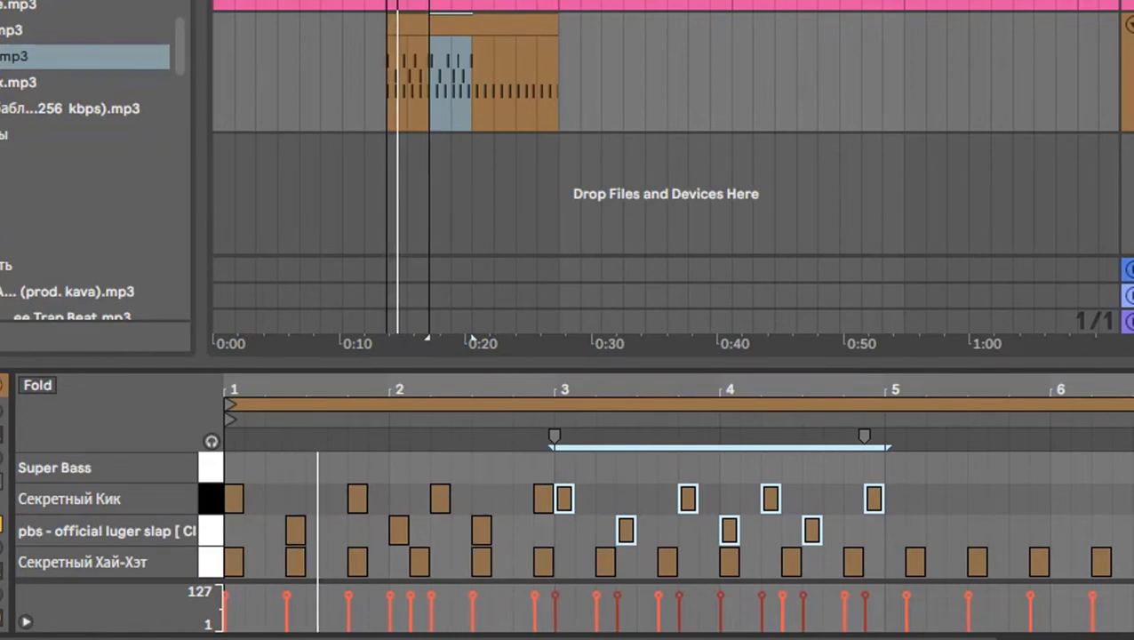
{"action": "left_click", "coordinate": [409, 2]}
{"action": "left_click_drag", "start_coordinate": [430, 2], "coordinate": [558, 1]}
{"action": "key", "text": "space"}
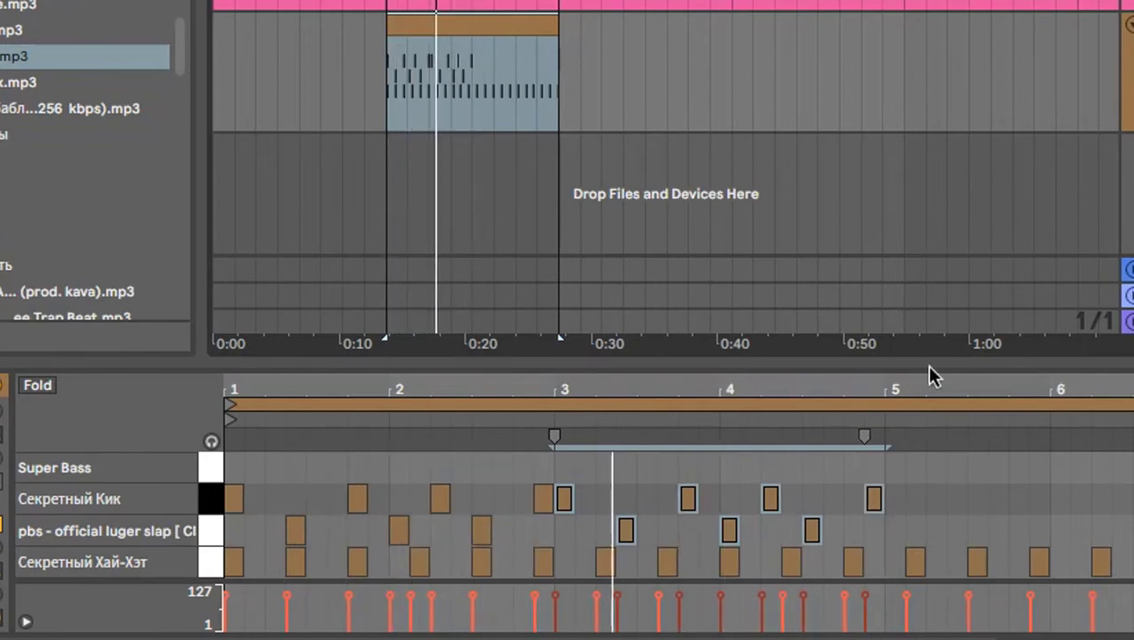
{"action": "key", "text": "super+d"}
{"action": "key", "text": "super+d"}
{"action": "key", "text": "super+d"}
{"action": "key", "text": "super+z"}
{"action": "key", "text": "super+z"}
{"action": "key", "text": "super+z"}
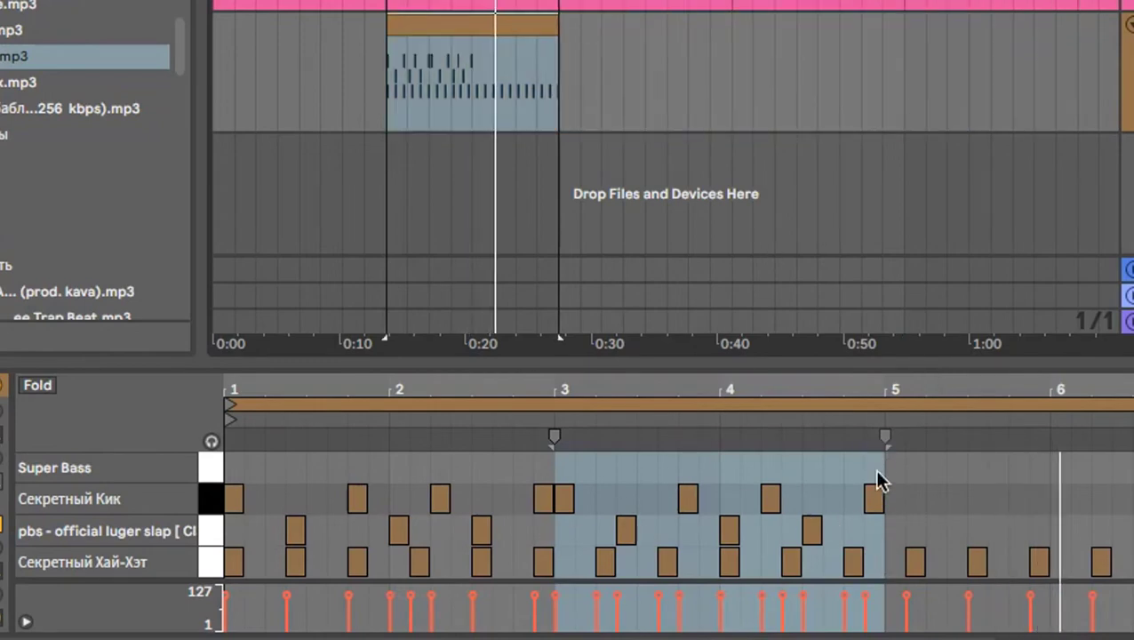
- Duplicate the kick and slap notes of bars 3–4 twice to fill the rest of the clip, and start playback
{"action": "left_click_drag", "start_coordinate": [882, 466], "coordinate": [554, 544]}
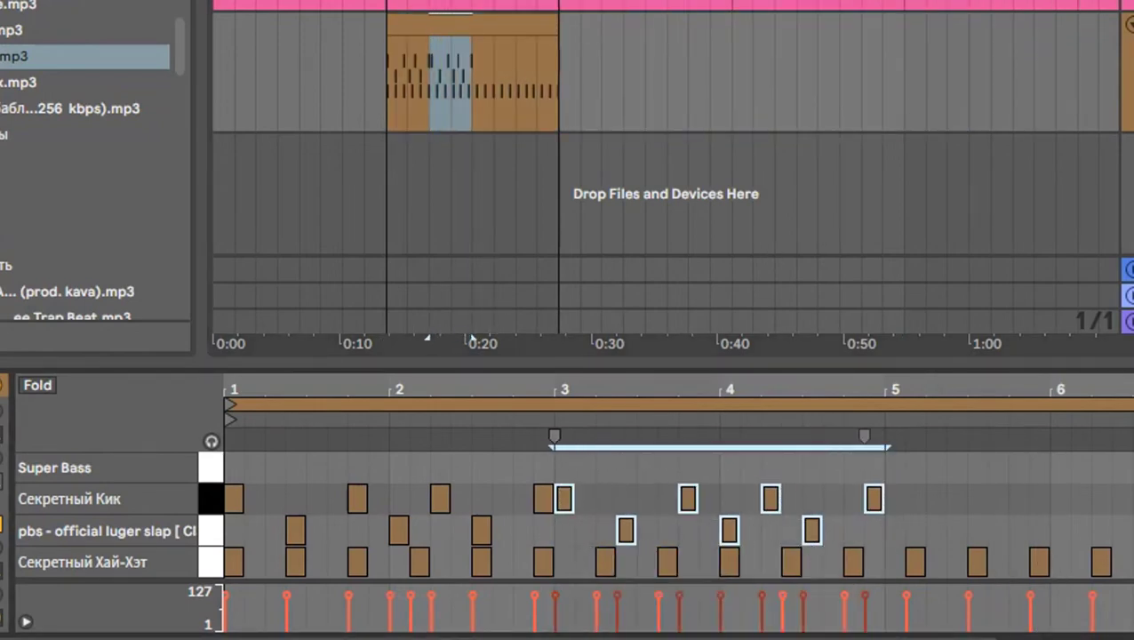
{"action": "key", "text": "ctrl+d"}
{"action": "key", "text": "ctrl+d"}
{"action": "key", "text": "space"}
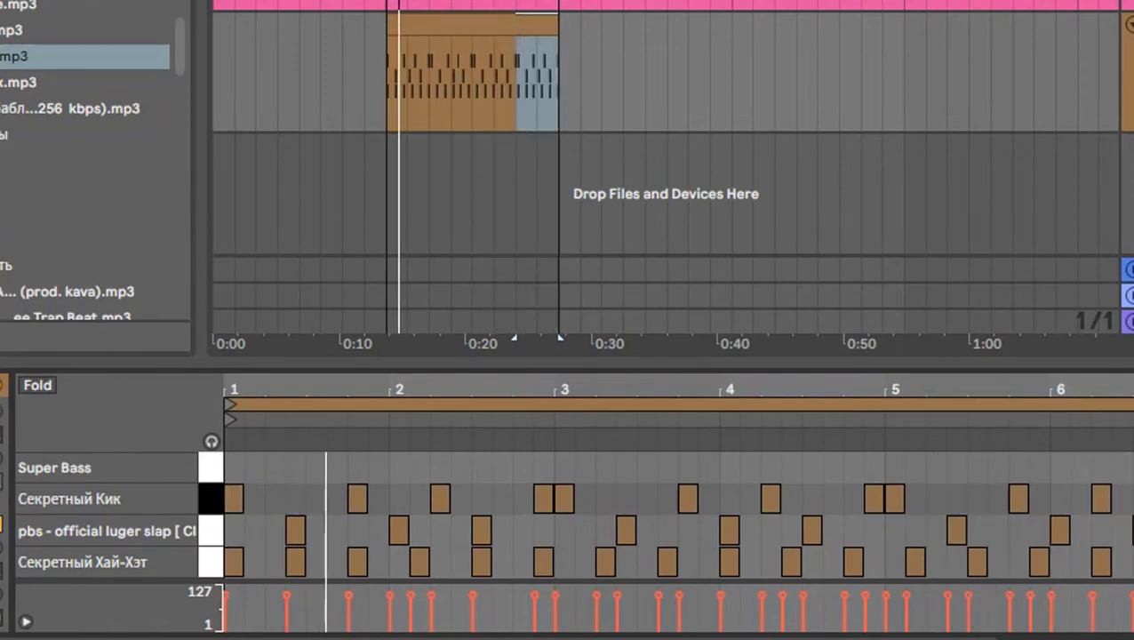
- Fill bars 1–2 with three Super Bass notes starting on the first three kicks, stretched to join up until bar 3
{"action": "double_click", "coordinate": [234, 466]}
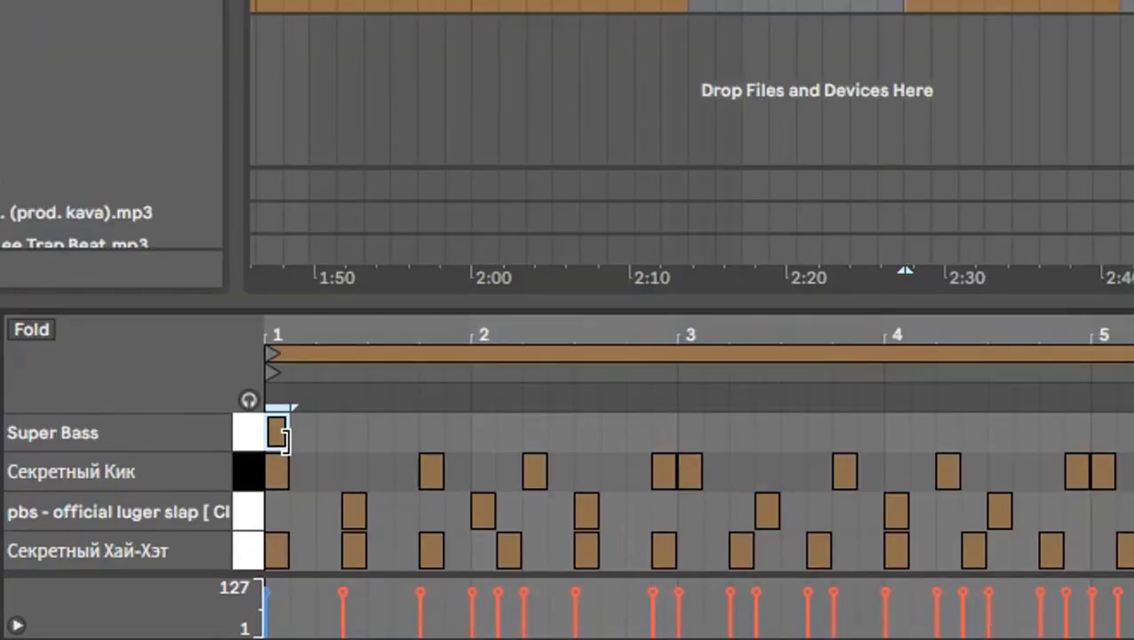
{"action": "left_click_drag", "start_coordinate": [241, 466], "coordinate": [350, 492]}
{"action": "left_click_drag", "start_coordinate": [424, 465], "coordinate": [409, 483]}
{"action": "mouse_move", "coordinate": [415, 441]}
{"action": "left_mouse_down"}
{"action": "mouse_move", "coordinate": [473, 433]}
{"action": "mouse_move", "coordinate": [502, 467]}
{"action": "mouse_move", "coordinate": [534, 463]}
{"action": "mouse_move", "coordinate": [520, 453]}
{"action": "mouse_move", "coordinate": [673, 434]}
{"action": "left_mouse_up"}
{"action": "double_click", "coordinate": [436, 437]}
{"action": "left_click", "coordinate": [536, 433]}
{"action": "double_click", "coordinate": [536, 433]}
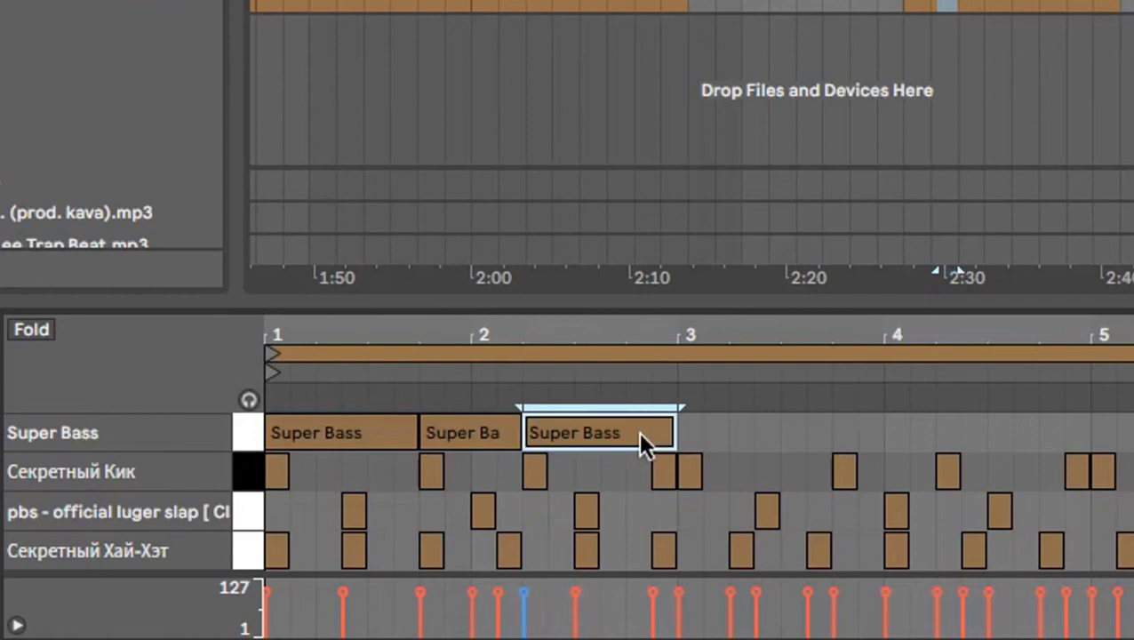
- Continue the Super Bass line through bars 3–4 with notes on each kick, the last one short, and start it again at bar 5
{"action": "double_click", "coordinate": [691, 428]}
{"action": "left_click_drag", "start_coordinate": [697, 433], "coordinate": [827, 449]}
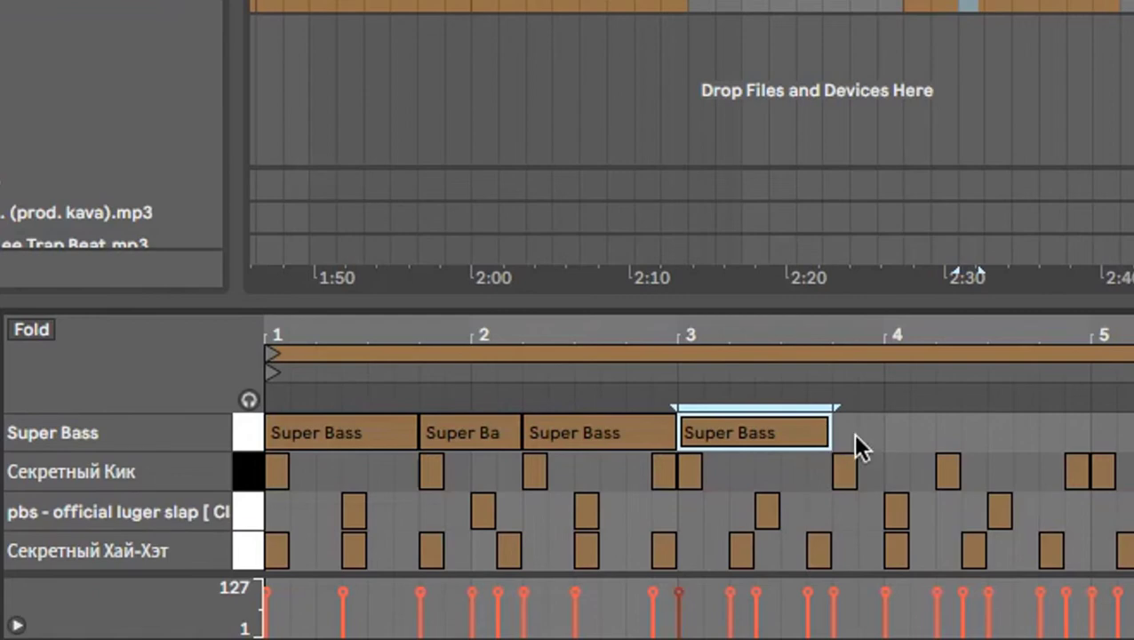
{"action": "double_click", "coordinate": [851, 434]}
{"action": "left_click_drag", "start_coordinate": [848, 433], "coordinate": [1063, 436]}
{"action": "double_click", "coordinate": [949, 433]}
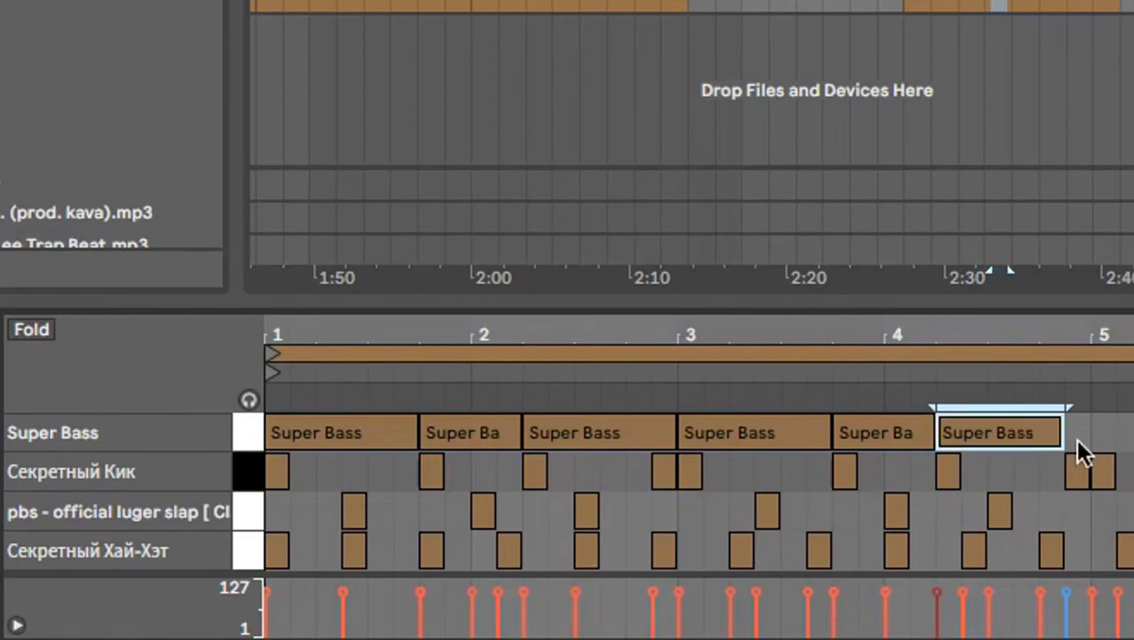
{"action": "double_click", "coordinate": [1076, 434]}
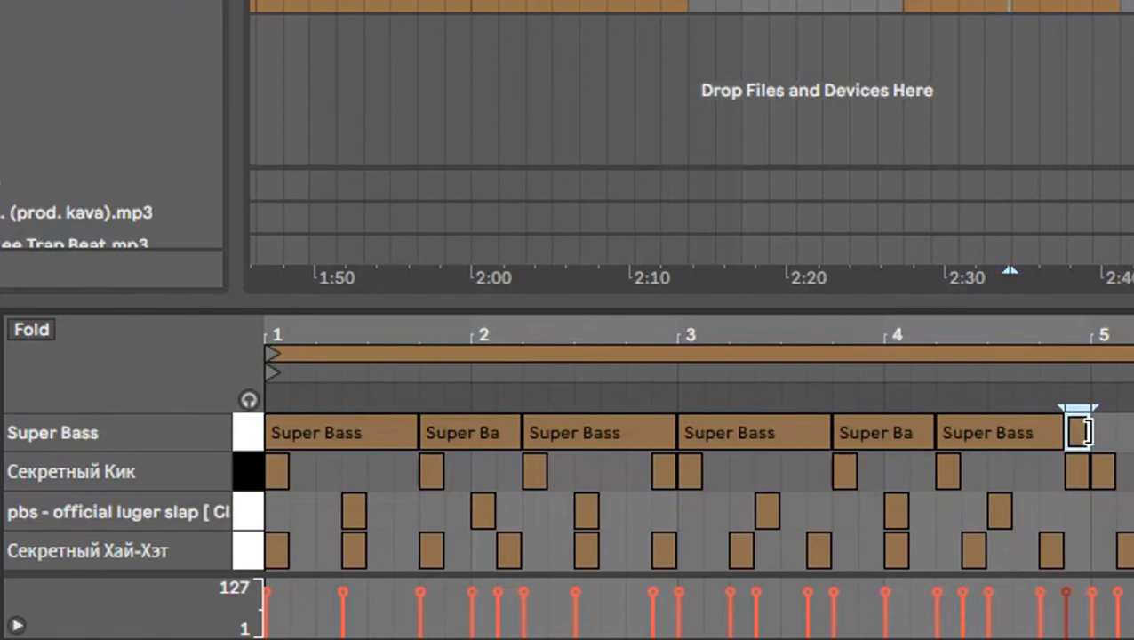
{"action": "double_click", "coordinate": [1110, 435]}
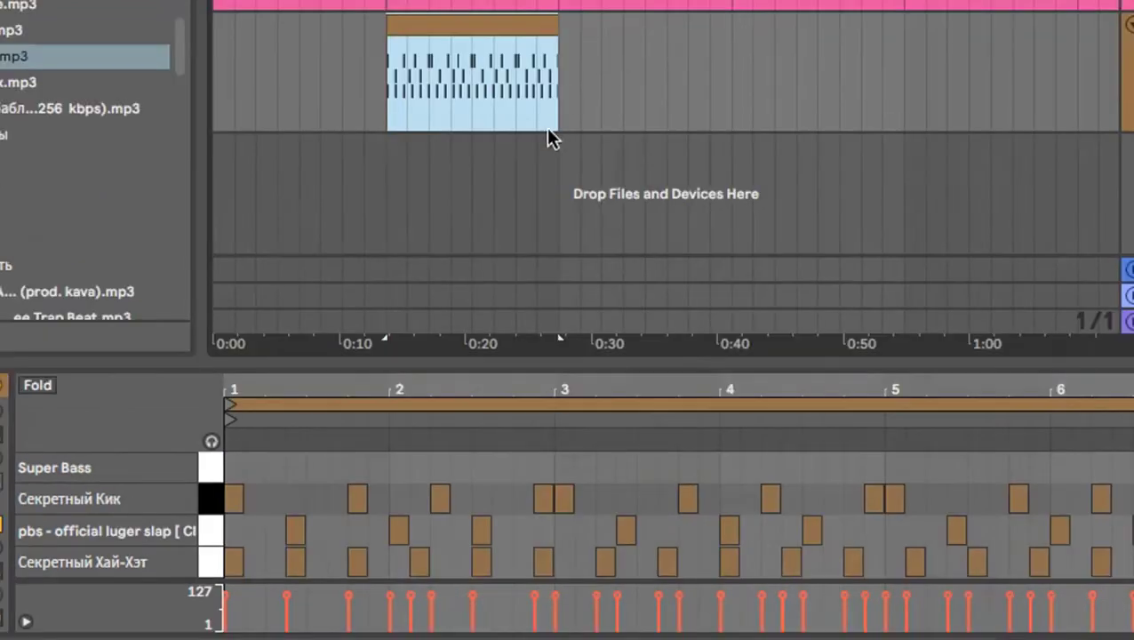
- Duplicate the drum clip to bar 17, directly after the original, and play the arrangement
{"action": "key", "text": "ctrl+d"}
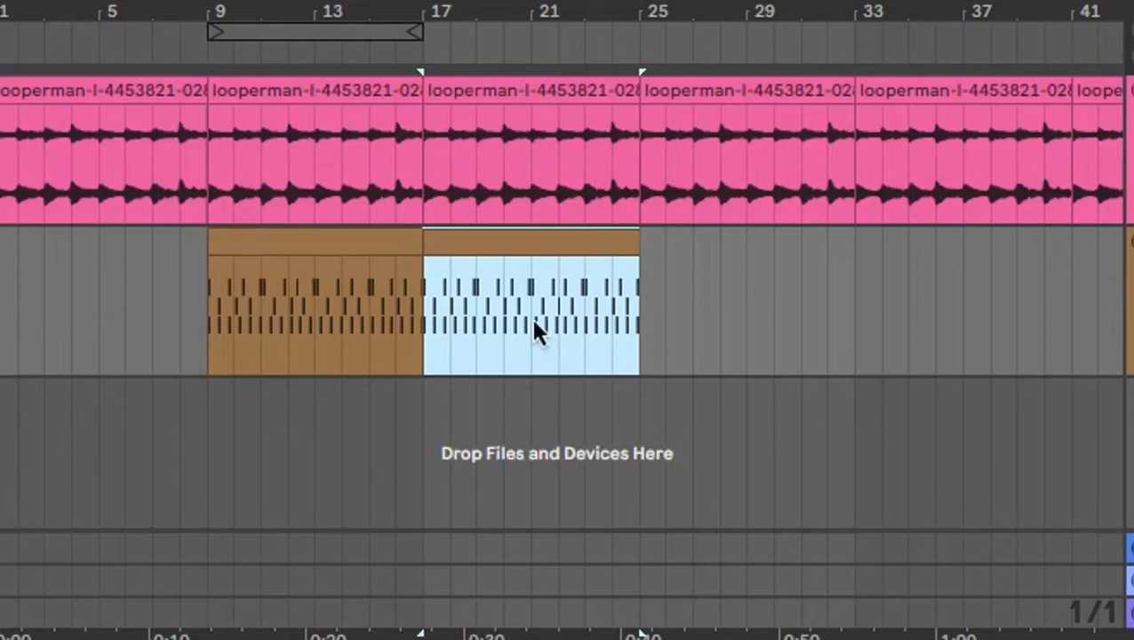
{"action": "left_click", "coordinate": [424, 48]}
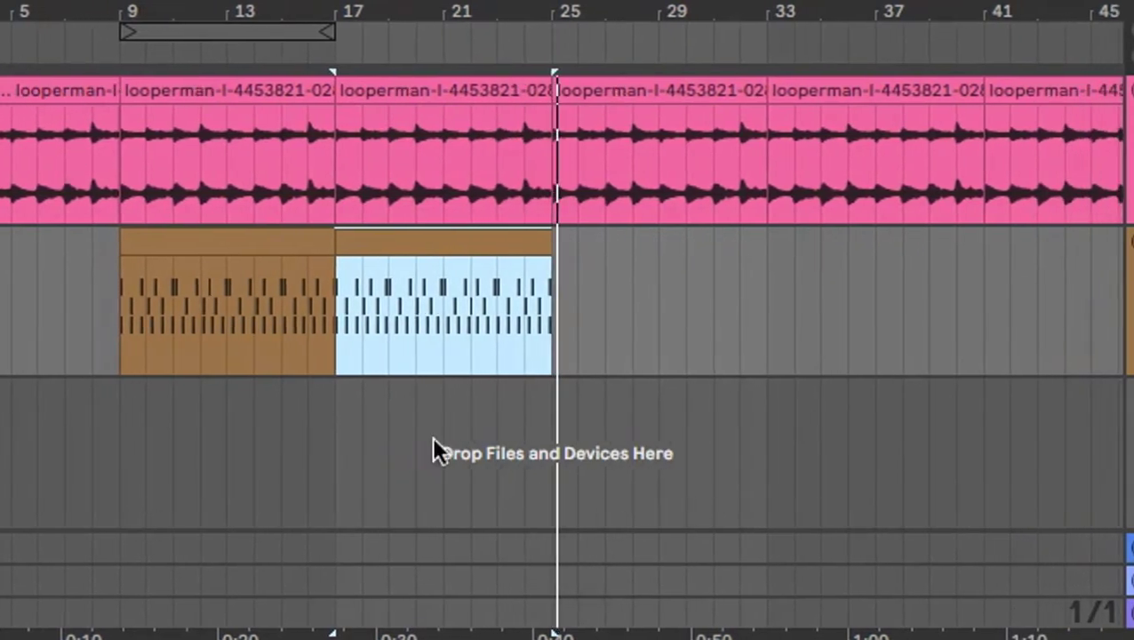
{"action": "key", "text": "space"}
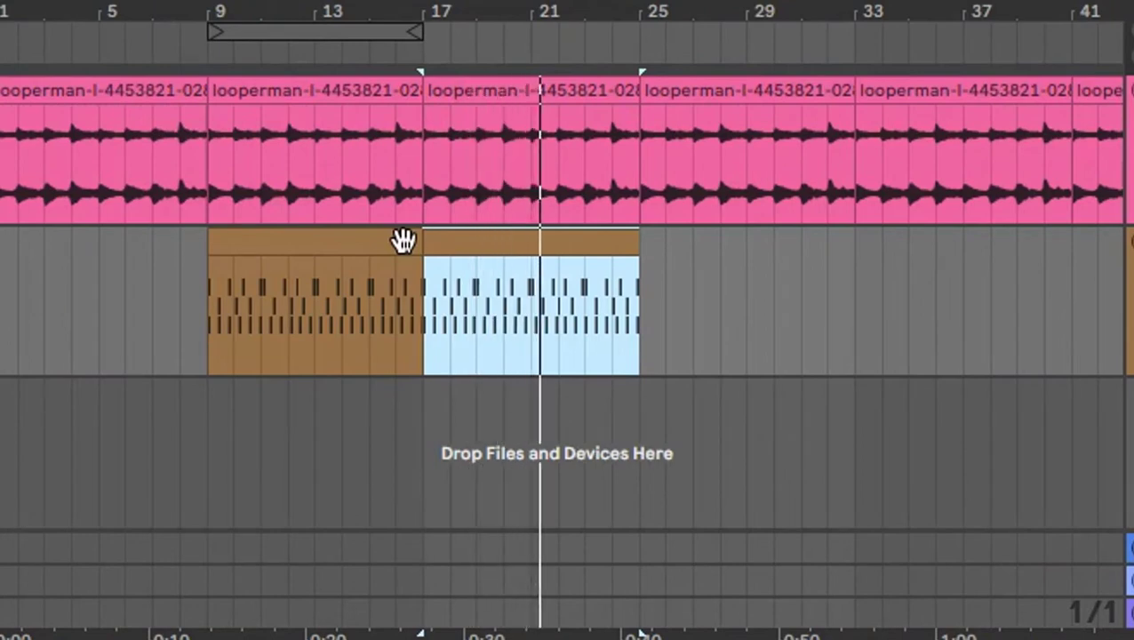
- Place another copy of the drum clip at bar 27, leaving a two-bar gap, and duplicate it to bar 35
{"action": "key", "text": "super+d"}
{"action": "key", "text": "super+d"}
{"action": "left_click_drag", "start_coordinate": [754, 240], "coordinate": [744, 184]}
{"action": "key", "text": "super+d"}
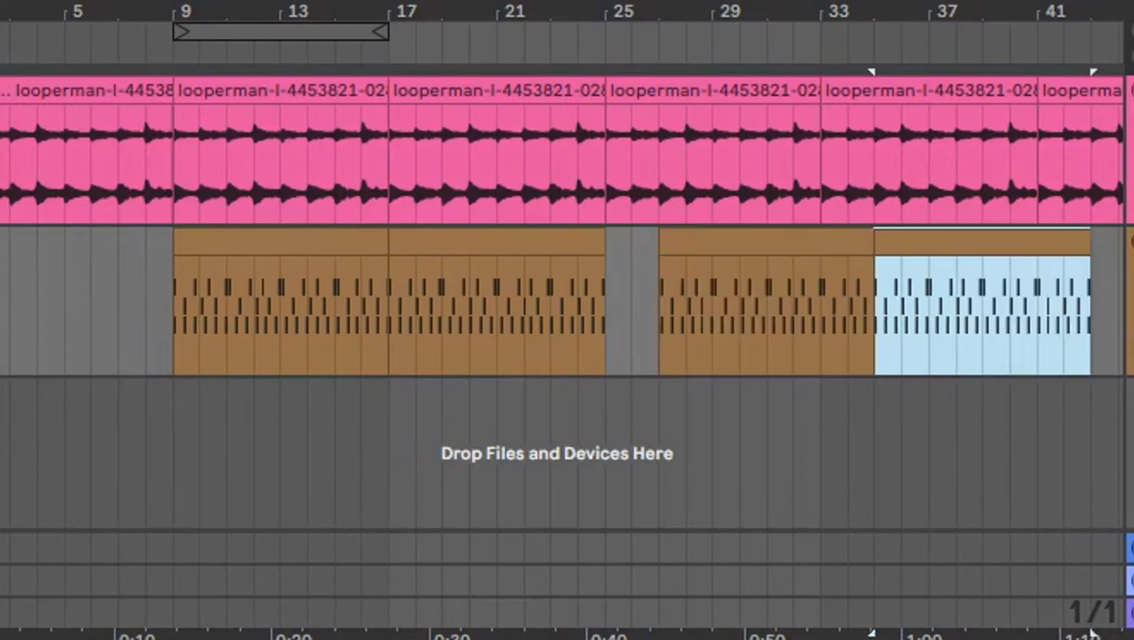
- Duplicate the drum clip to bar 43, move one further copy to bar 55 after a four-bar gap, and play the transition
{"action": "scroll", "coordinate": [766, 7], "scroll_direction": "right", "scroll_amount": 10}
{"action": "key", "text": "super+d"}
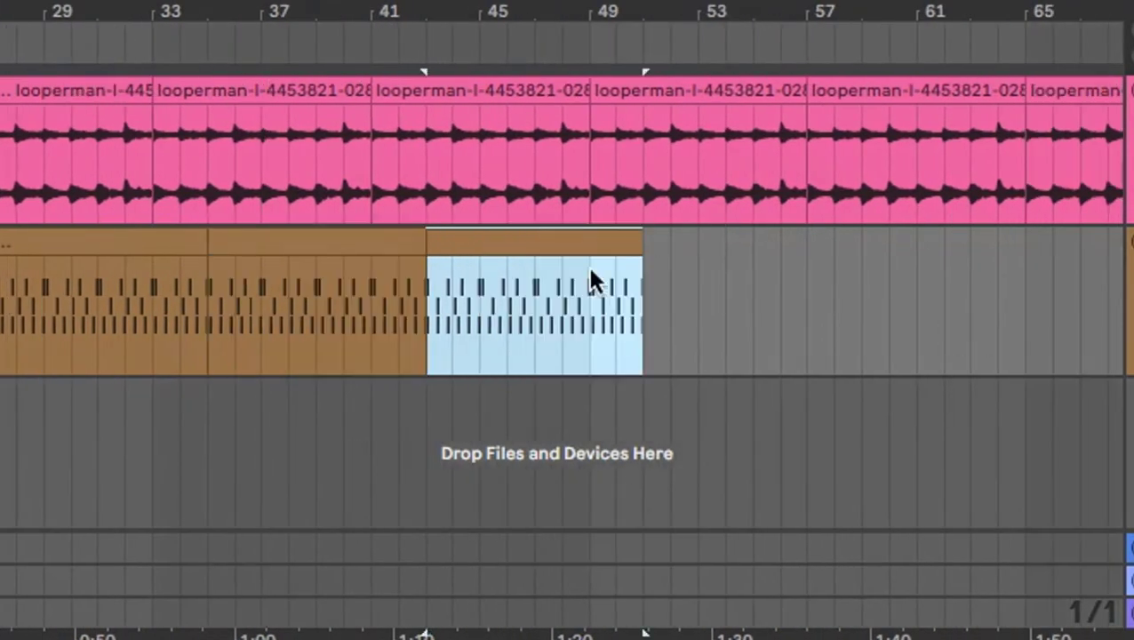
{"action": "key", "text": "super+d"}
{"action": "left_click_drag", "start_coordinate": [704, 243], "coordinate": [803, 251]}
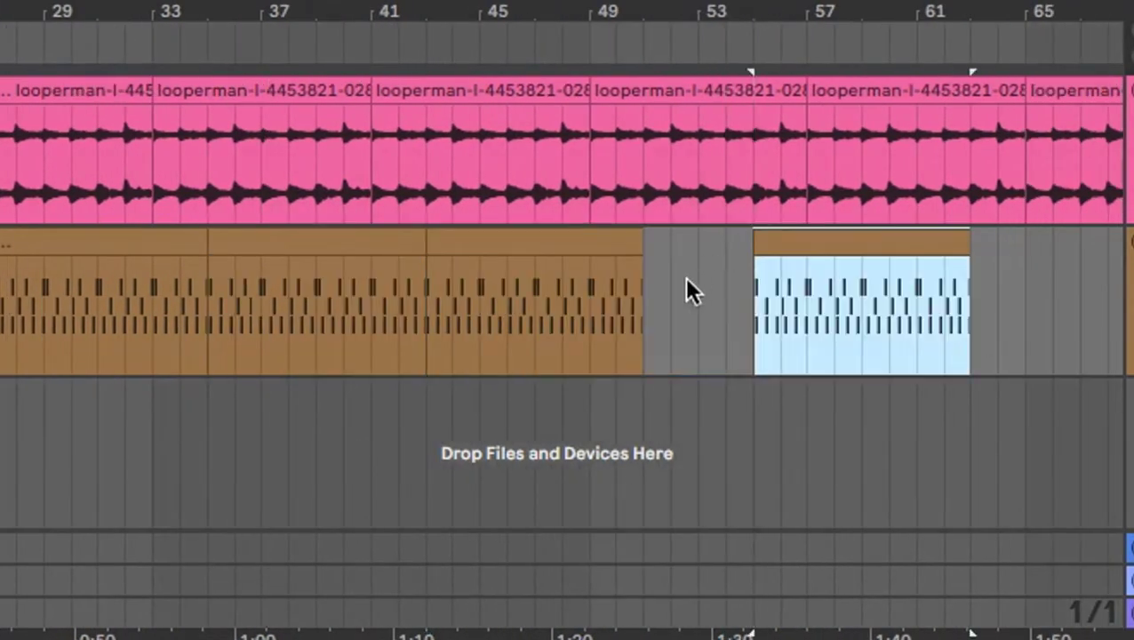
{"action": "left_click", "coordinate": [399, 62]}
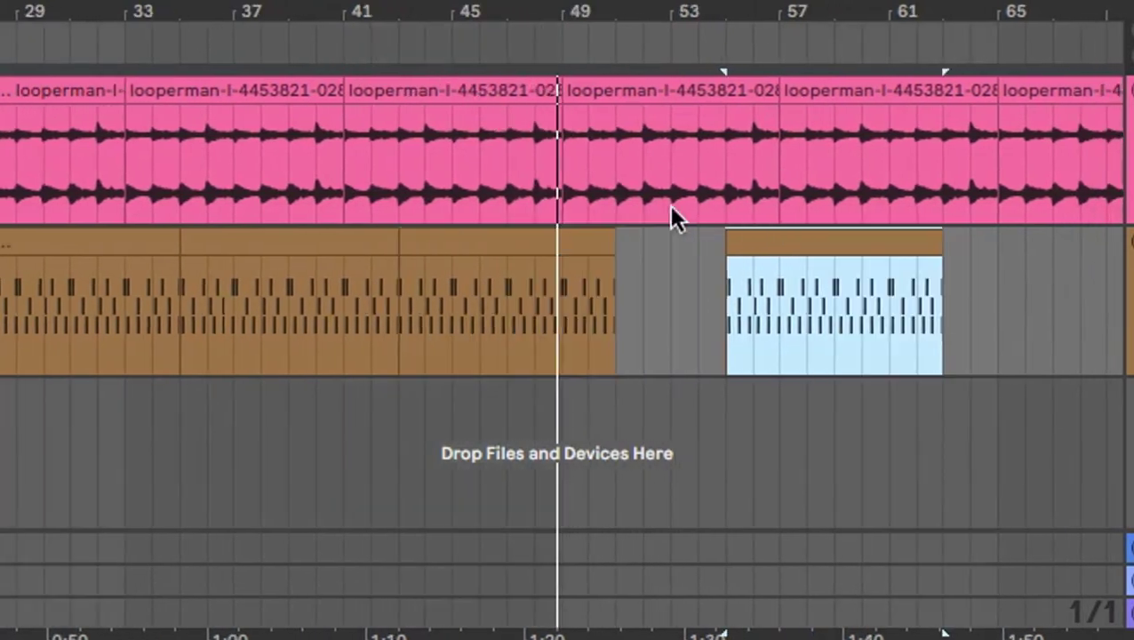
- Extend the drum section that starts at bar 55 with copies at bars 63 and 71
{"action": "scroll", "coordinate": [653, 18], "scroll_direction": "right", "scroll_amount": 10}
{"action": "key", "text": "super+d"}
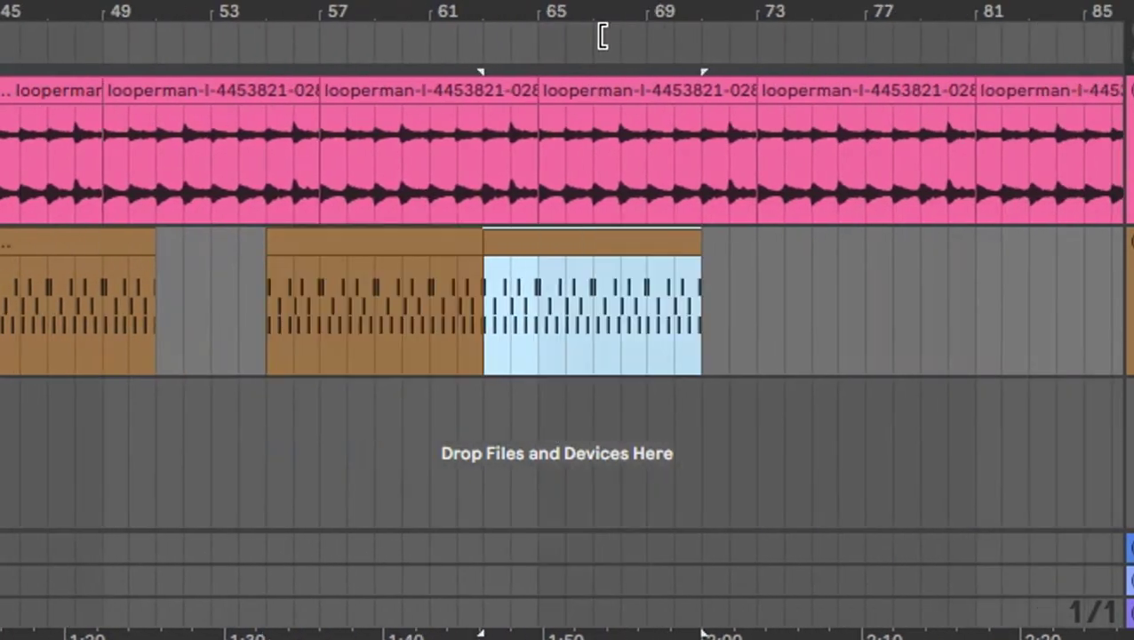
{"action": "key", "text": "super+d"}
- Place a final copy of the drum clip at bar 87, leaving an eight-bar gap after bar 79
{"action": "scroll", "coordinate": [764, 284], "scroll_direction": "right", "scroll_amount": 10}
{"action": "left_click_drag", "start_coordinate": [572, 257], "coordinate": [752, 267]}
{"action": "left_click", "coordinate": [561, 295]}
{"action": "left_click", "coordinate": [446, 251]}
{"action": "key", "text": "super+d"}
{"action": "left_click_drag", "start_coordinate": [591, 253], "coordinate": [752, 252]}
{"action": "left_click_drag", "start_coordinate": [525, 273], "coordinate": [630, 299]}
{"action": "left_click_drag", "start_coordinate": [696, 248], "coordinate": [766, 276]}
{"action": "left_click_drag", "start_coordinate": [622, 178], "coordinate": [640, 223]}
{"action": "left_click", "coordinate": [624, 266]}
- Play the ending and add a fade-out to the last looperman clip, starting at about bar 95
{"action": "left_click", "coordinate": [633, 53]}
{"action": "key", "text": "space"}
{"action": "left_click_drag", "start_coordinate": [905, 107], "coordinate": [859, 132]}
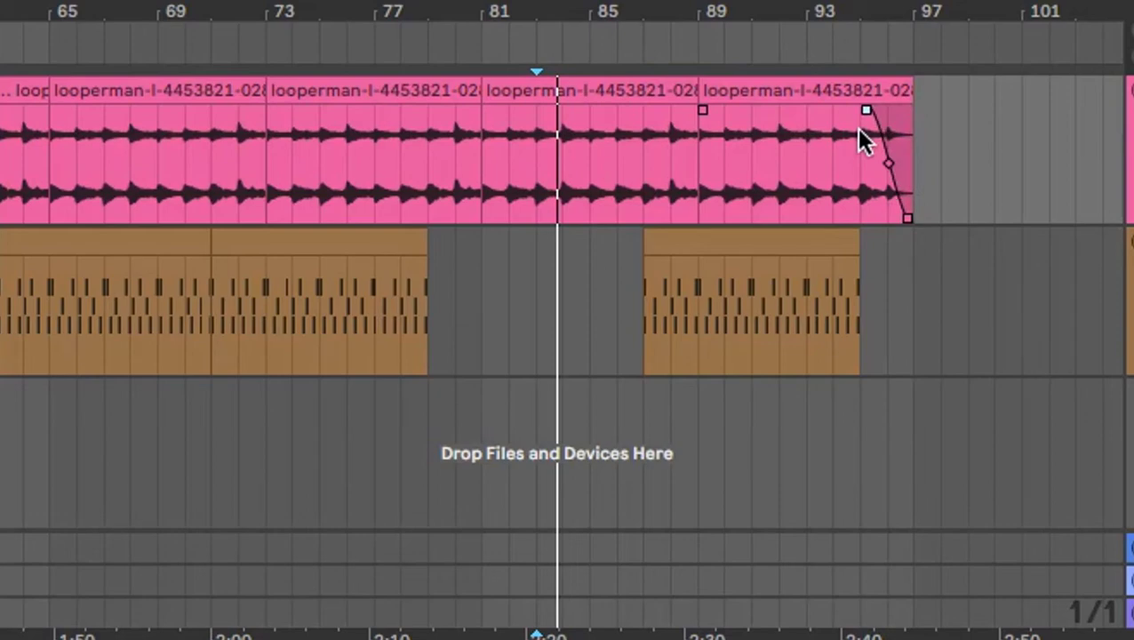
- Collapse the Музыка folder in the file browser and expand the Дополнительное folder
{"action": "left_click", "coordinate": [713, 250]}
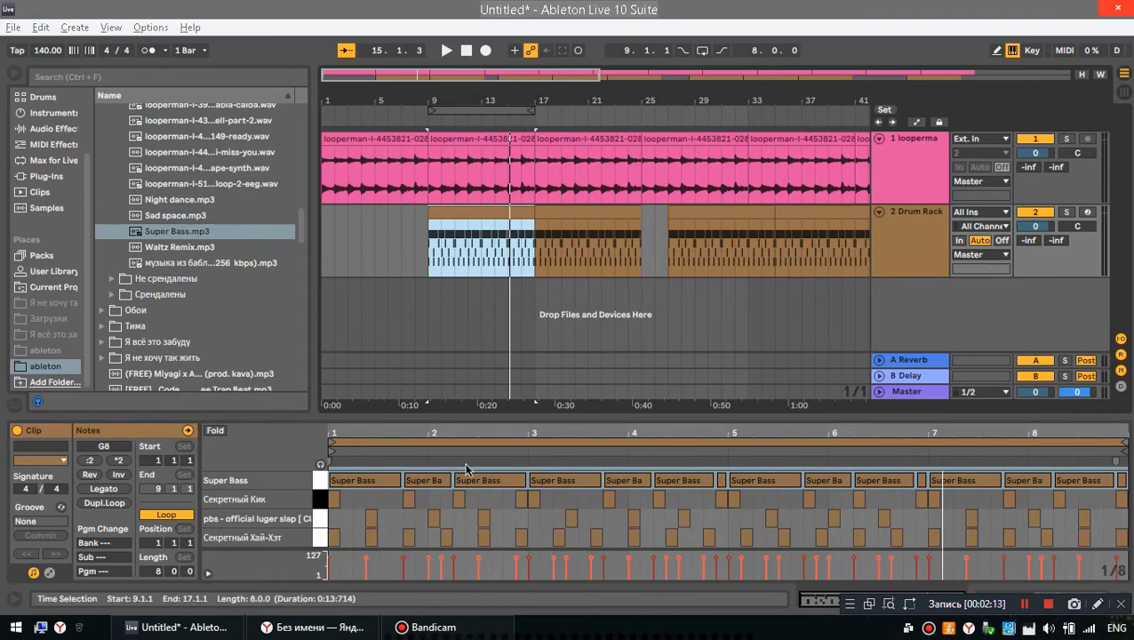
{"action": "left_click_drag", "start_coordinate": [303, 223], "coordinate": [304, 119]}
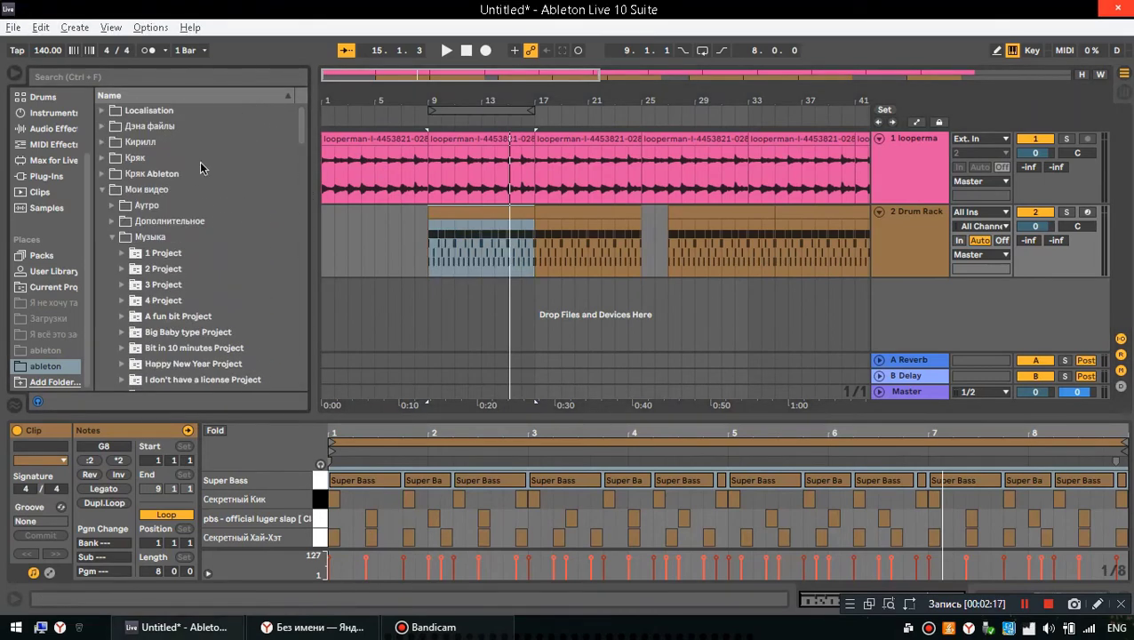
{"action": "left_click", "coordinate": [112, 237]}
{"action": "left_click", "coordinate": [112, 222]}
{"action": "right_click", "coordinate": [918, 317]}
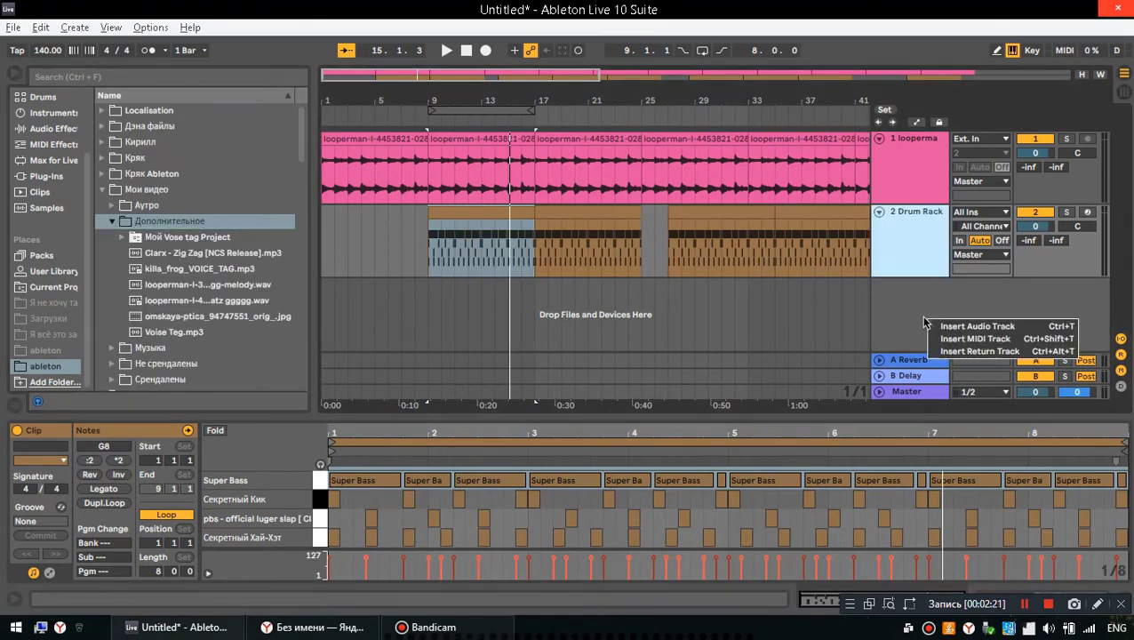
{"action": "left_click", "coordinate": [964, 334]}
{"action": "right_click", "coordinate": [902, 326]}
{"action": "left_click", "coordinate": [905, 333]}
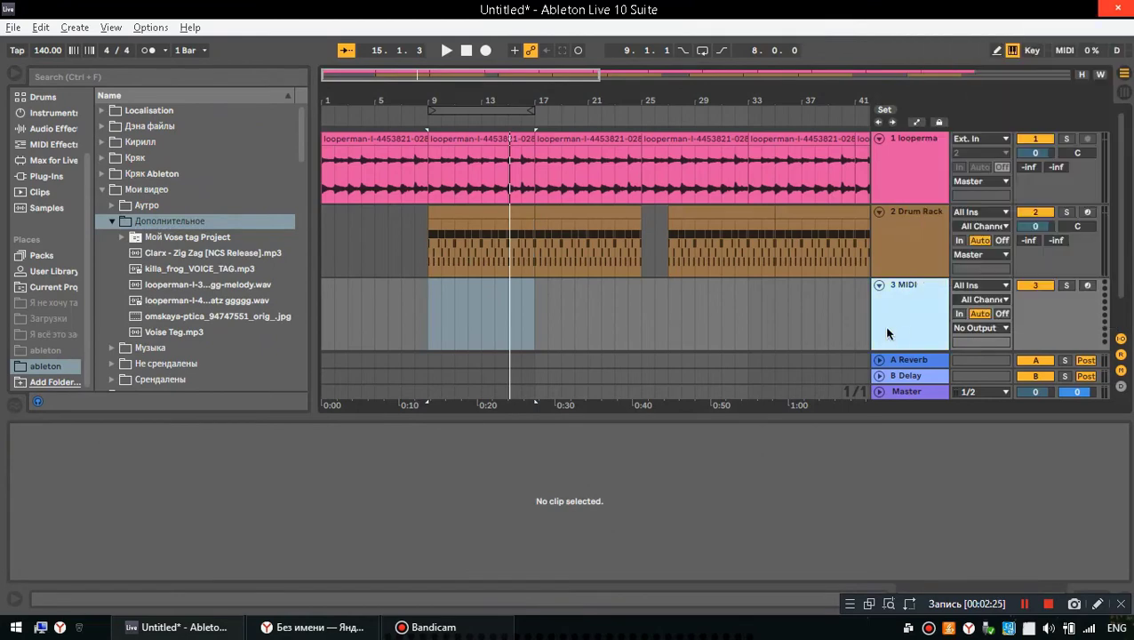
{"action": "key", "text": "Delete"}
- Insert a new audio track beneath the Drum Rack track
{"action": "left_click", "coordinate": [412, 289]}
{"action": "right_click", "coordinate": [905, 322]}
{"action": "left_click", "coordinate": [937, 329]}
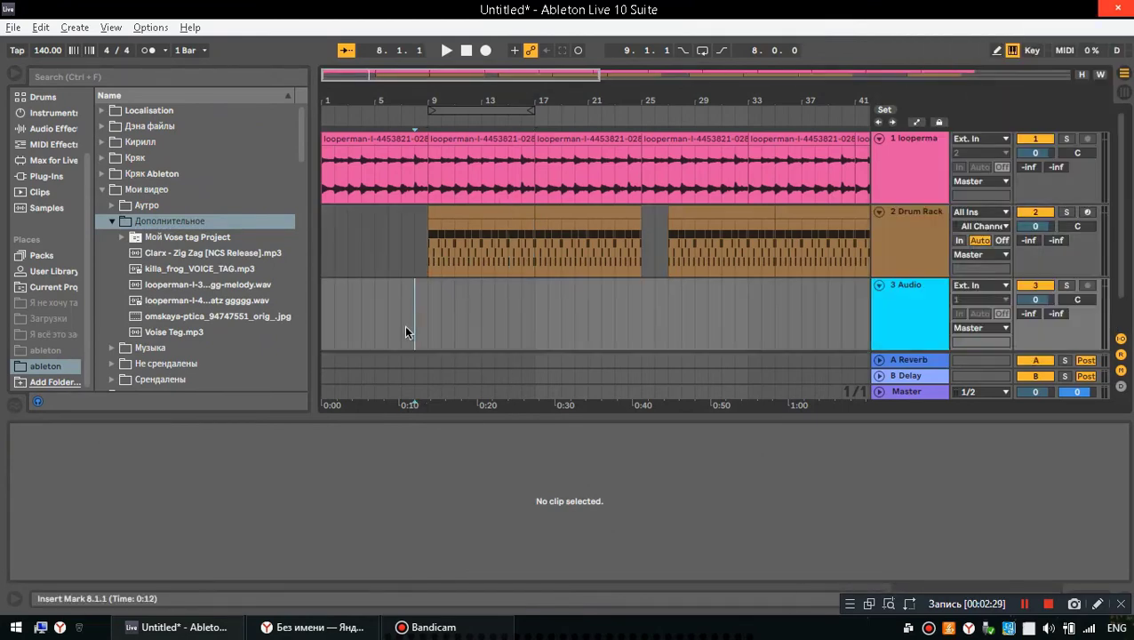
- Add killa_frog_VOICE_TAG.mp3 to the new audio track, play it, and move the clip to start at bar 6
{"action": "left_click_drag", "start_coordinate": [167, 264], "coordinate": [407, 311]}
{"action": "key", "text": "space"}
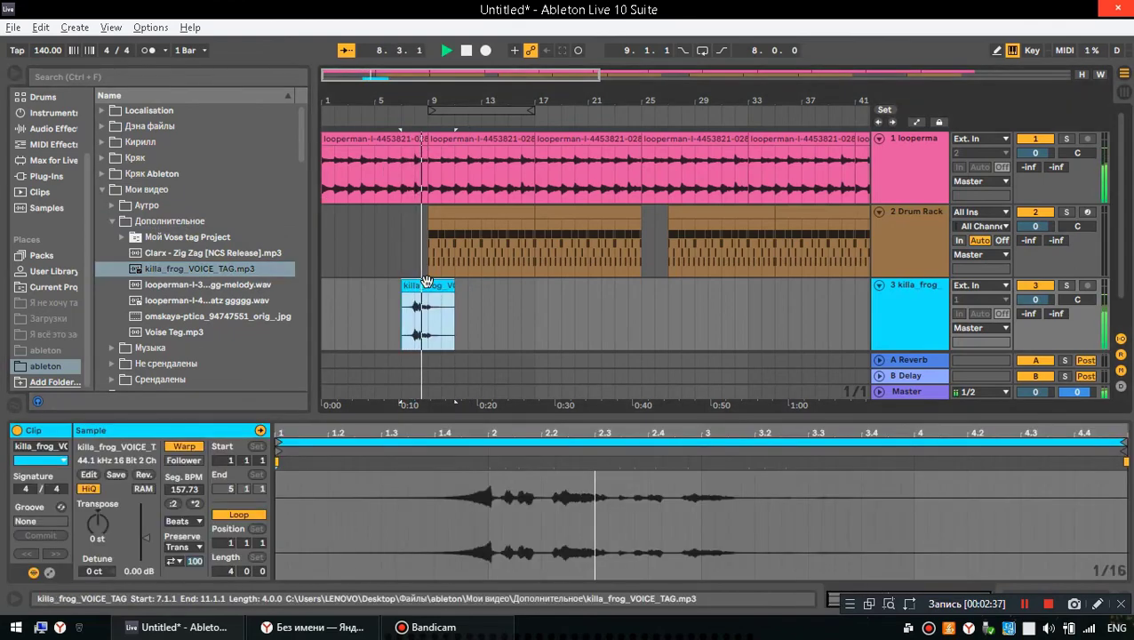
{"action": "left_click_drag", "start_coordinate": [426, 282], "coordinate": [391, 284]}
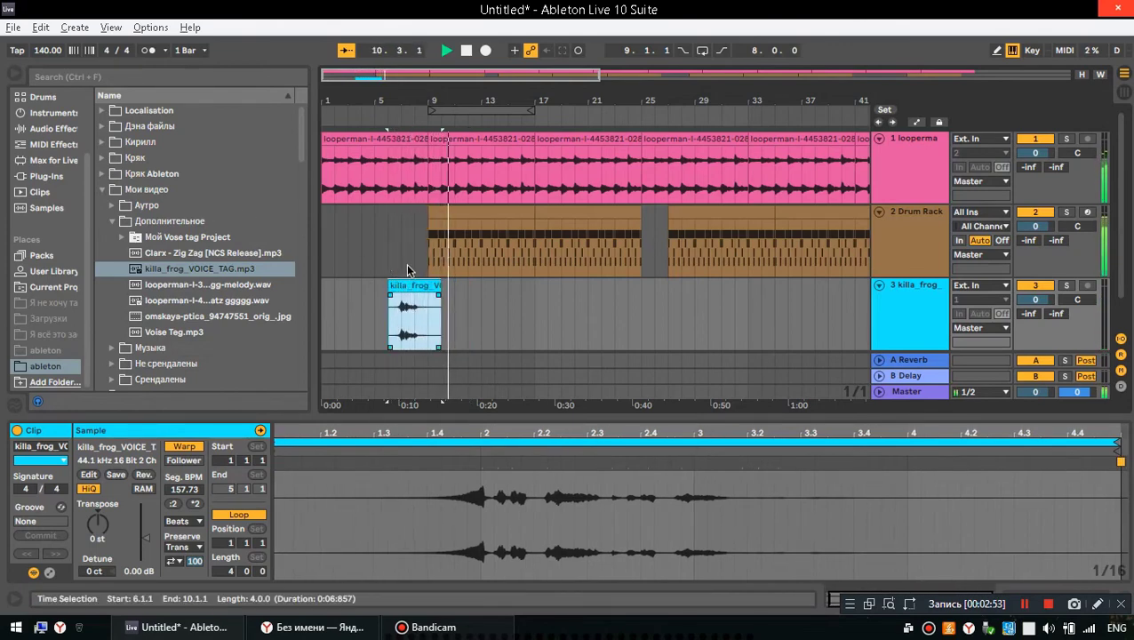
- Shift the voice tag clip about one beat later and play it against the drum entry at bar 9
{"action": "scroll", "coordinate": [402, 277], "scroll_direction": "up", "scroll_amount": 5}
{"action": "key", "text": "space"}
{"action": "left_click_drag", "start_coordinate": [400, 81], "coordinate": [377, 82]}
{"action": "left_click_drag", "start_coordinate": [561, 285], "coordinate": [574, 283]}
{"action": "key", "text": "space"}
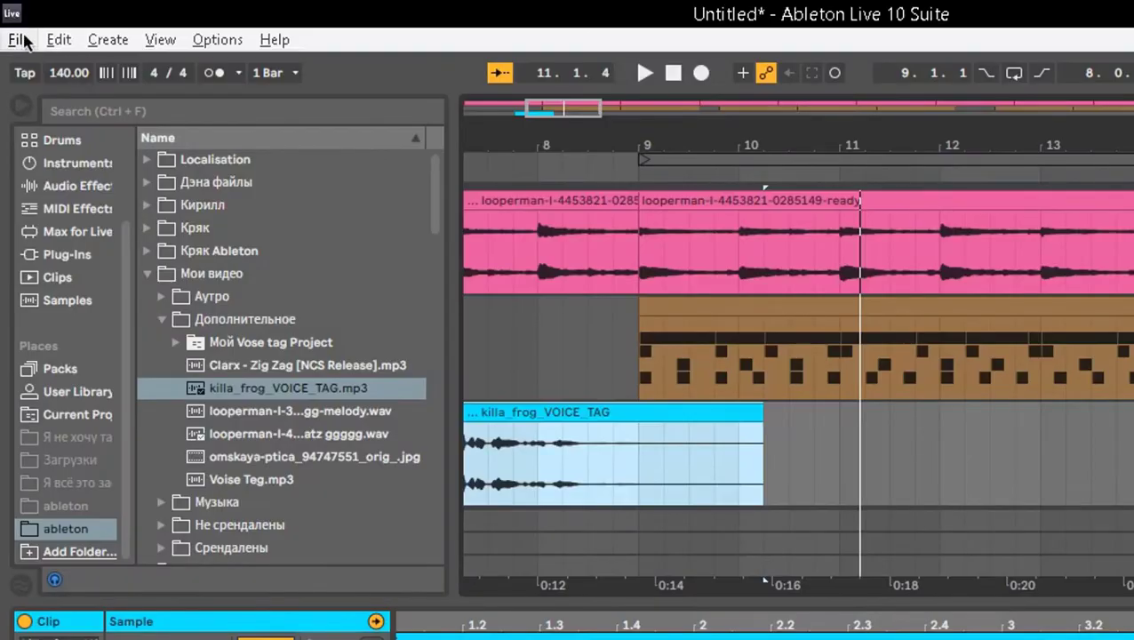
- Save the Live Set as Bit in the Музыка folder
{"action": "left_click", "coordinate": [16, 39]}
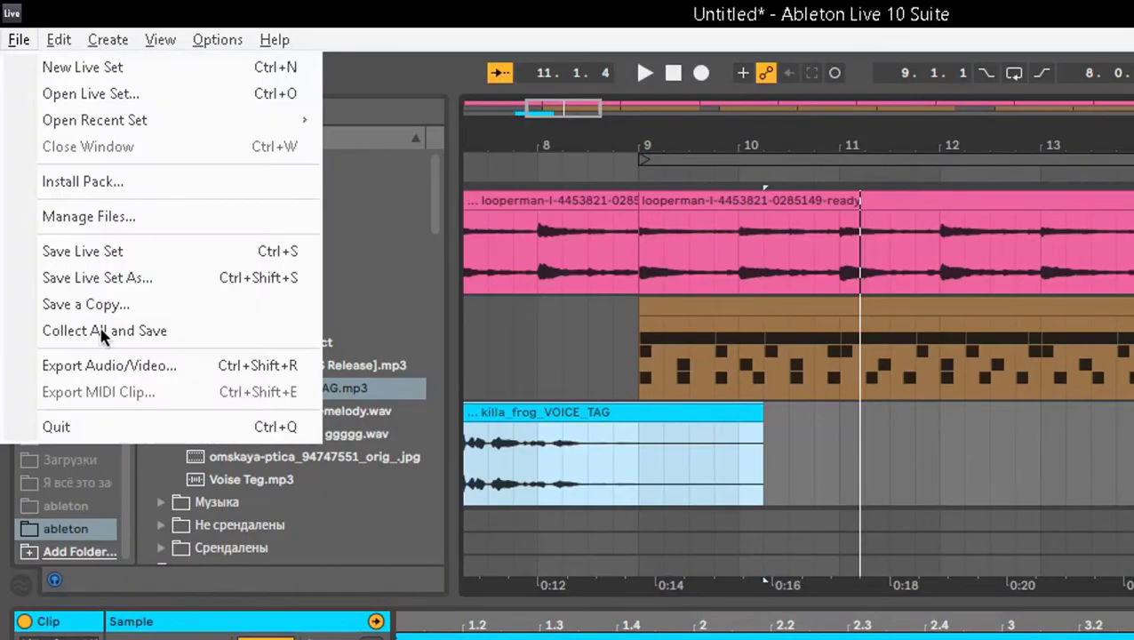
{"action": "left_click", "coordinate": [78, 253]}
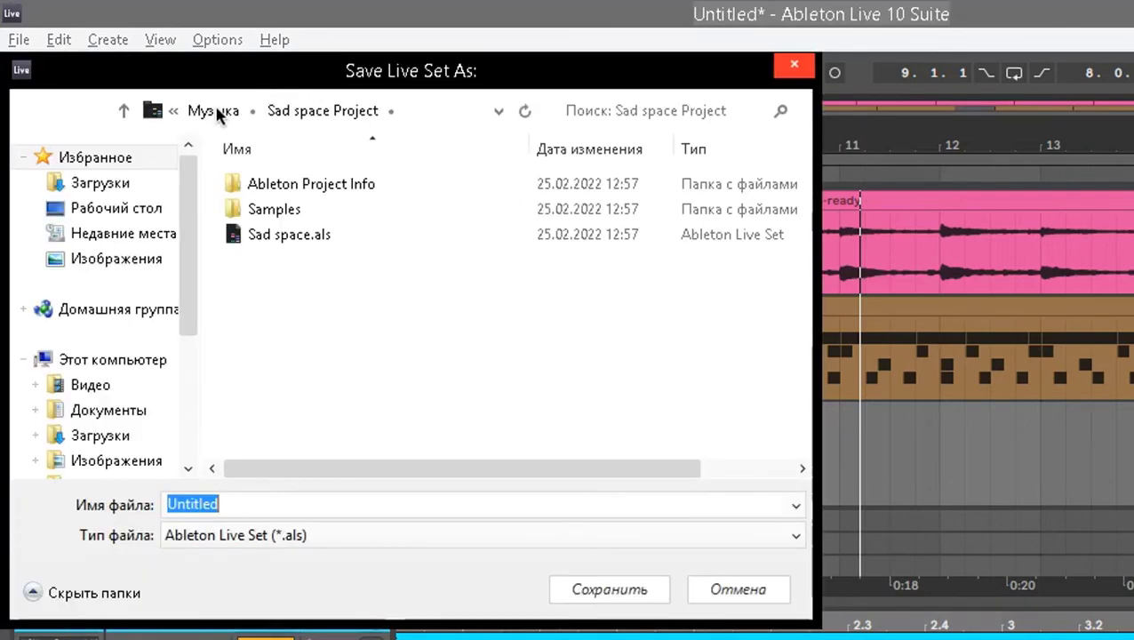
{"action": "left_click", "coordinate": [220, 112]}
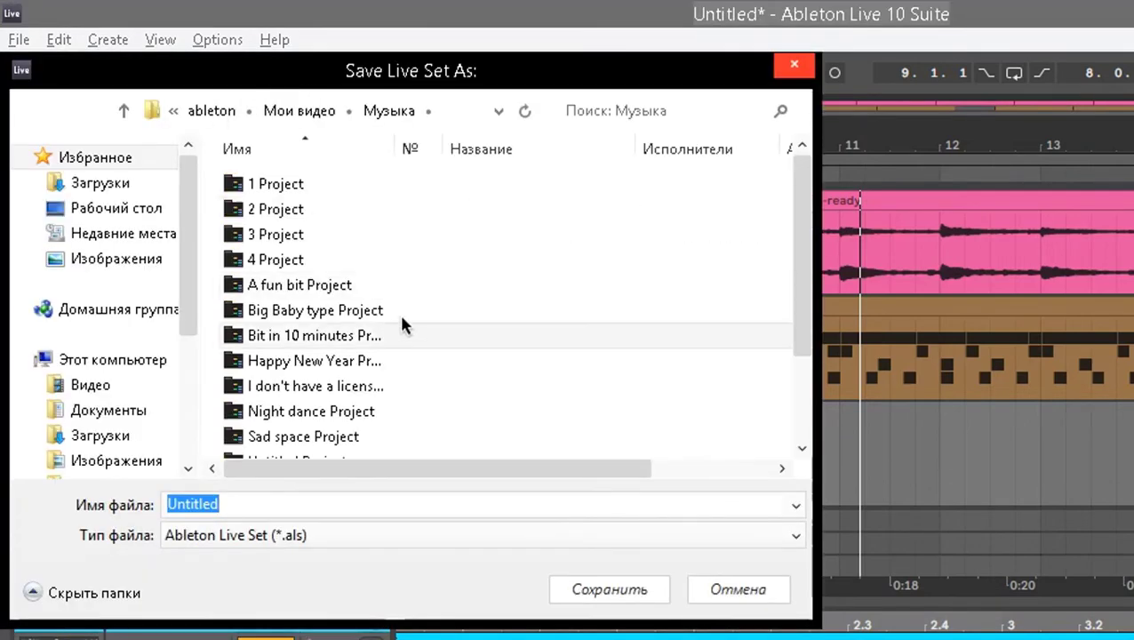
{"action": "left_click", "coordinate": [624, 592]}
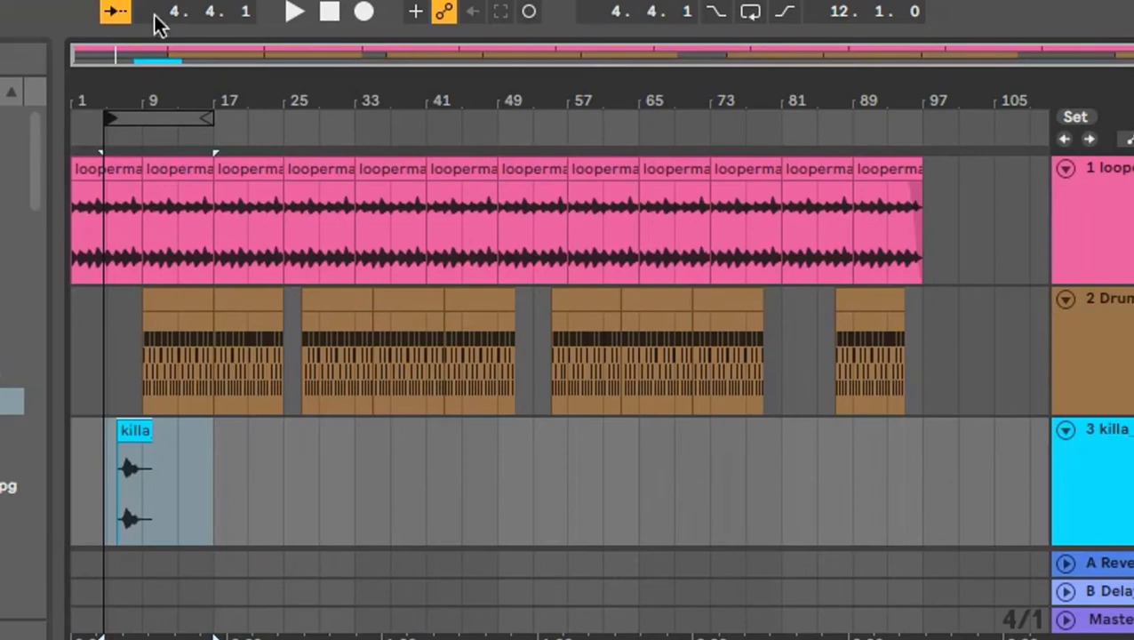
- Stretch the loop range over the whole arrangement from bar 1 to bar 97 and turn looping on
{"action": "left_click_drag", "start_coordinate": [108, 122], "coordinate": [25, 151]}
{"action": "mouse_move", "coordinate": [208, 121]}
{"action": "left_mouse_down"}
{"action": "mouse_move", "coordinate": [987, 242]}
{"action": "mouse_move", "coordinate": [925, 253]}
{"action": "left_mouse_up"}
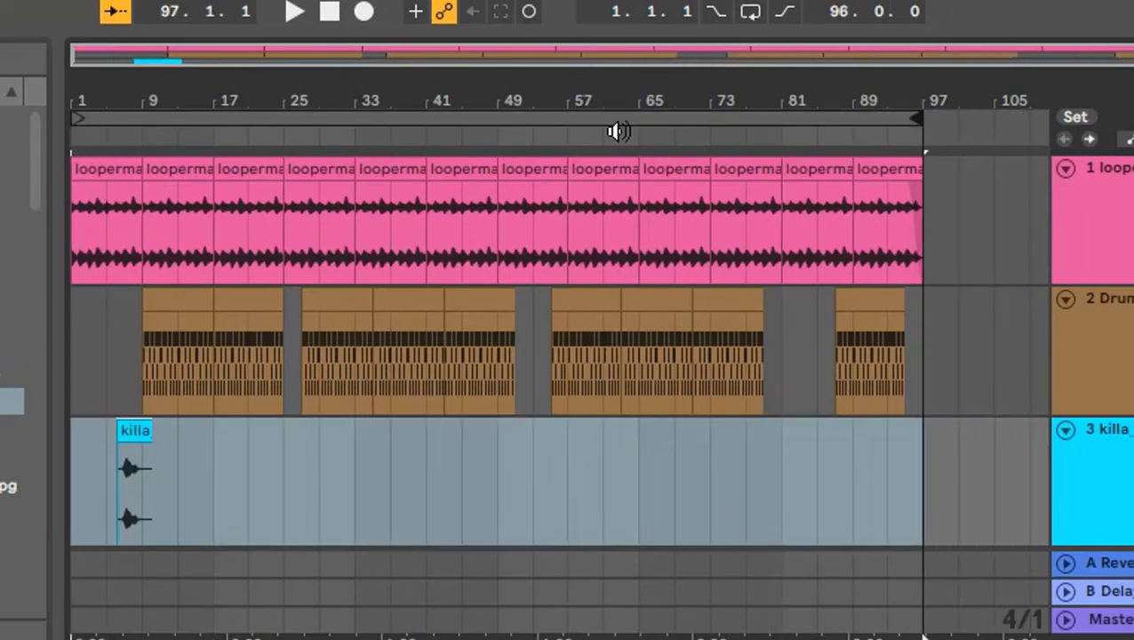
{"action": "left_click", "coordinate": [602, 124]}
{"action": "left_click", "coordinate": [748, 14]}
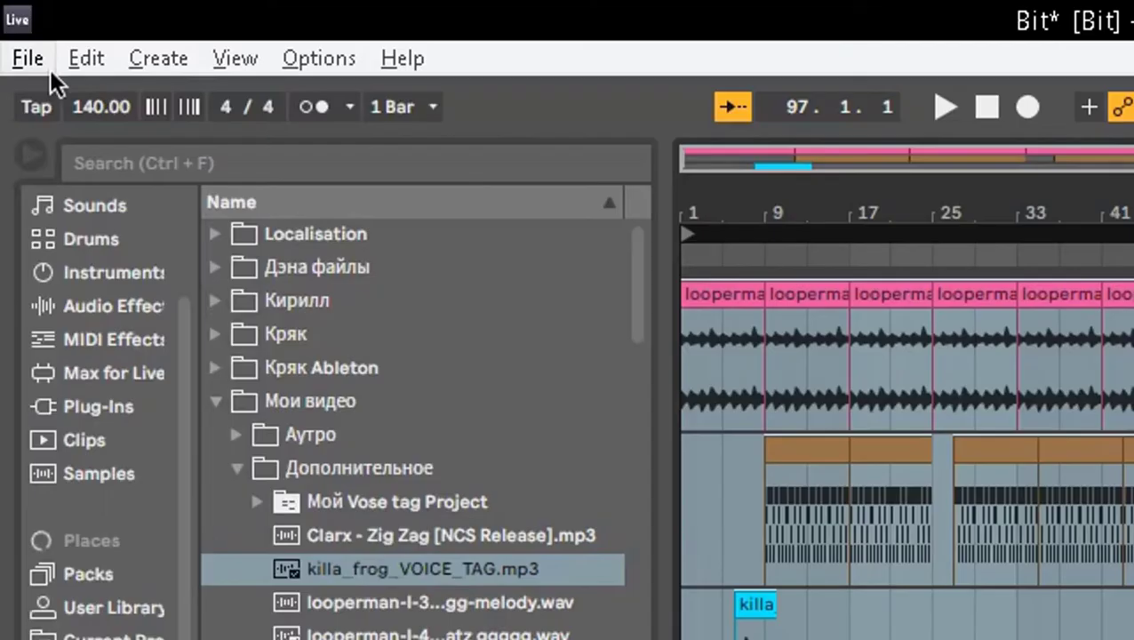
- Export the Master output from bar 1 for 96 bars as an MP3 named Bit in the Музыка folder
{"action": "left_click", "coordinate": [45, 62]}
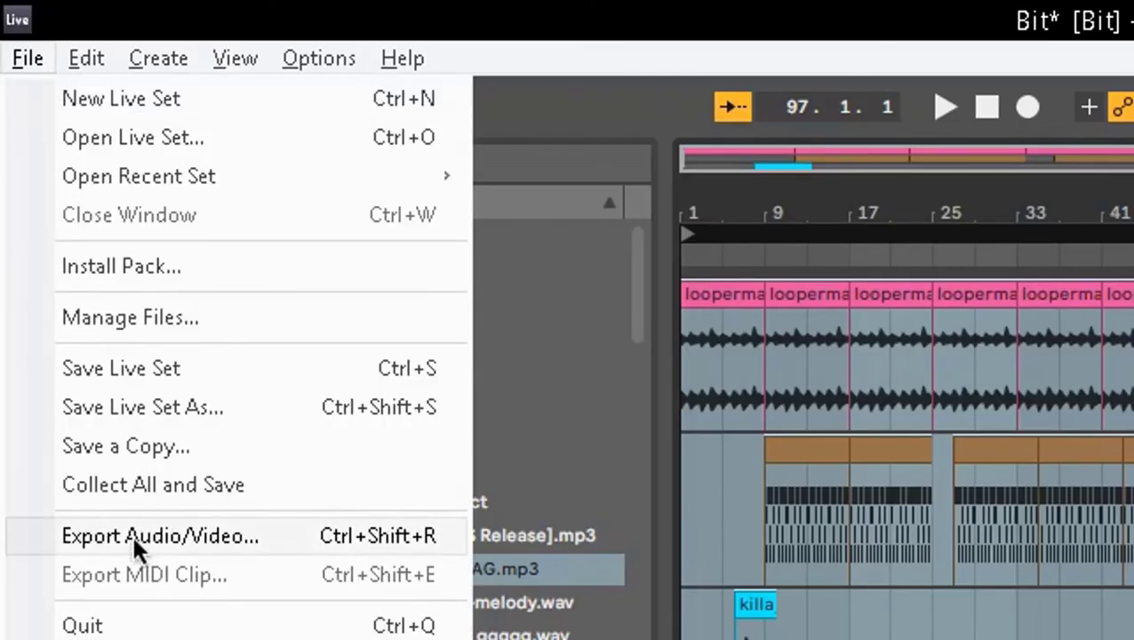
{"action": "left_click", "coordinate": [132, 532]}
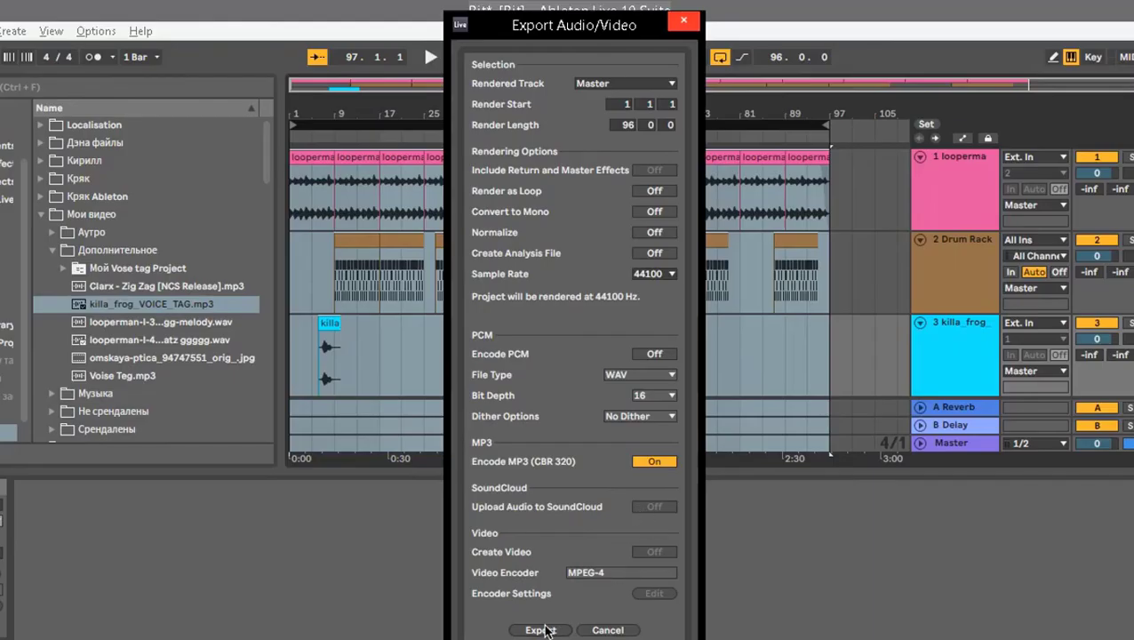
{"action": "left_click", "coordinate": [541, 630]}
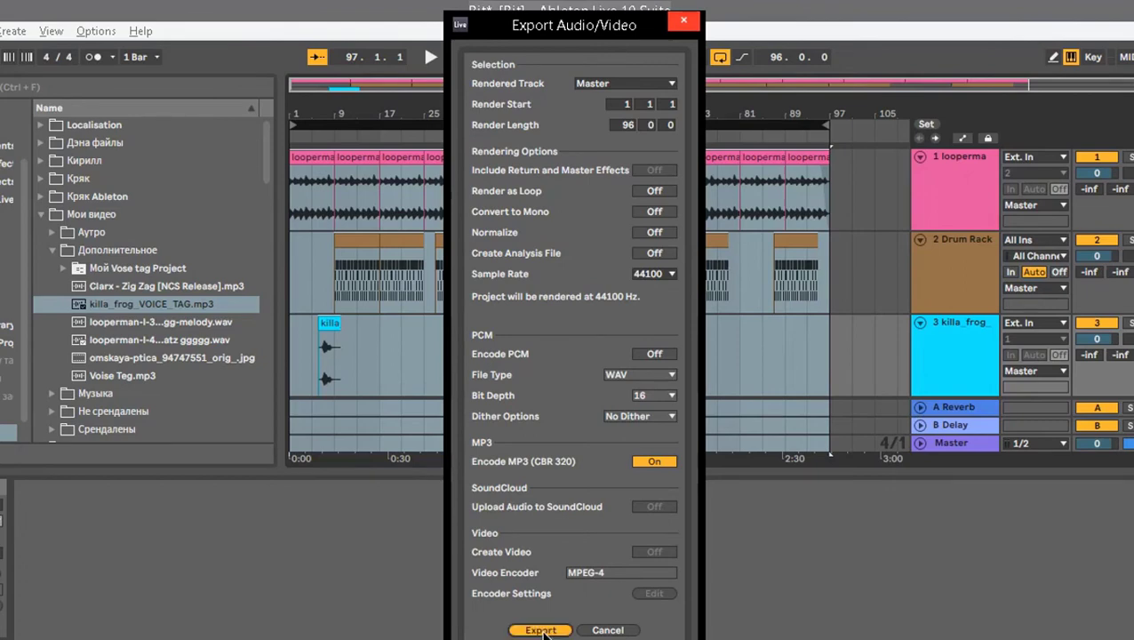
{"action": "left_click", "coordinate": [891, 460]}
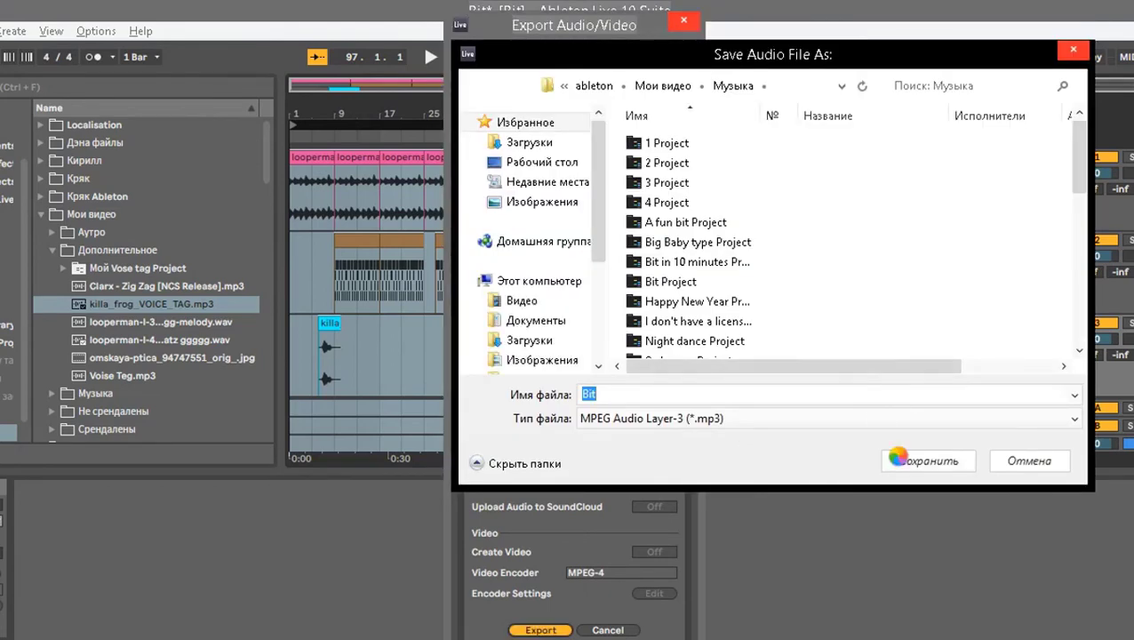
{"action": "left_click", "coordinate": [615, 359]}
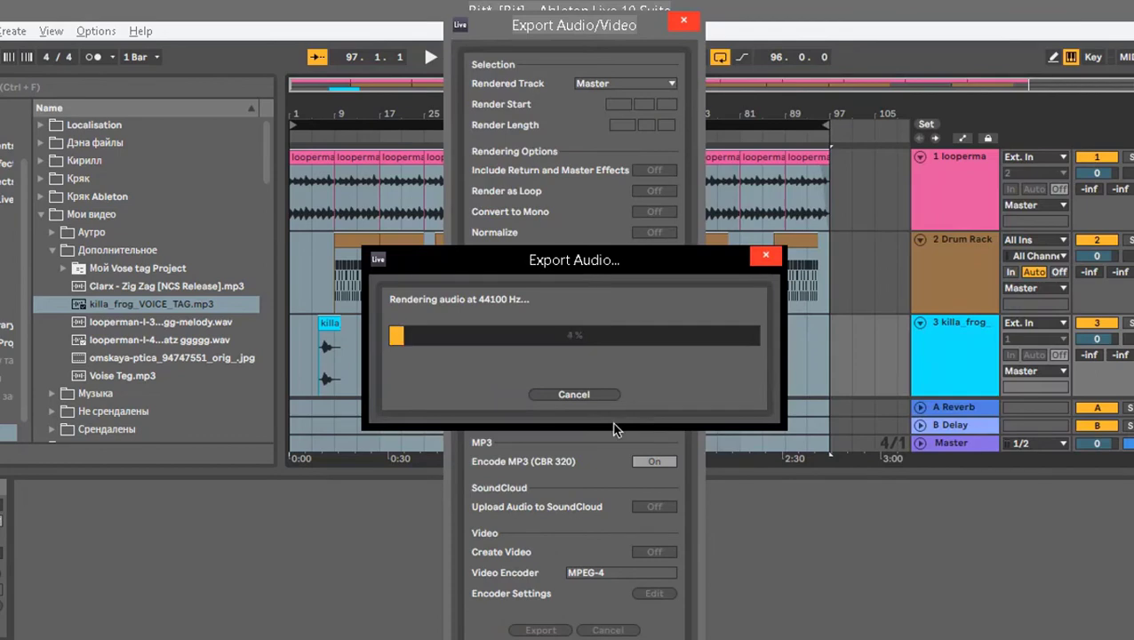